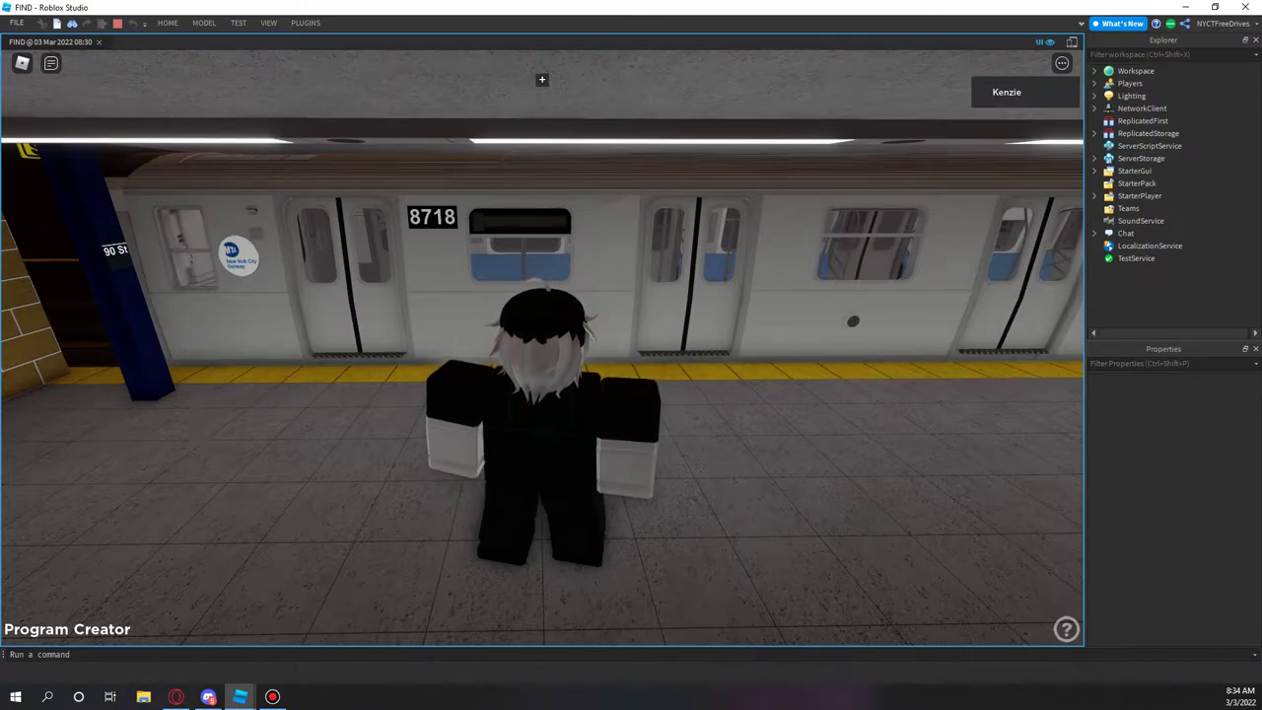
Open the Load Existing Program list and select A1 at the top.
{"action": "left_click", "coordinate": [83, 636]}
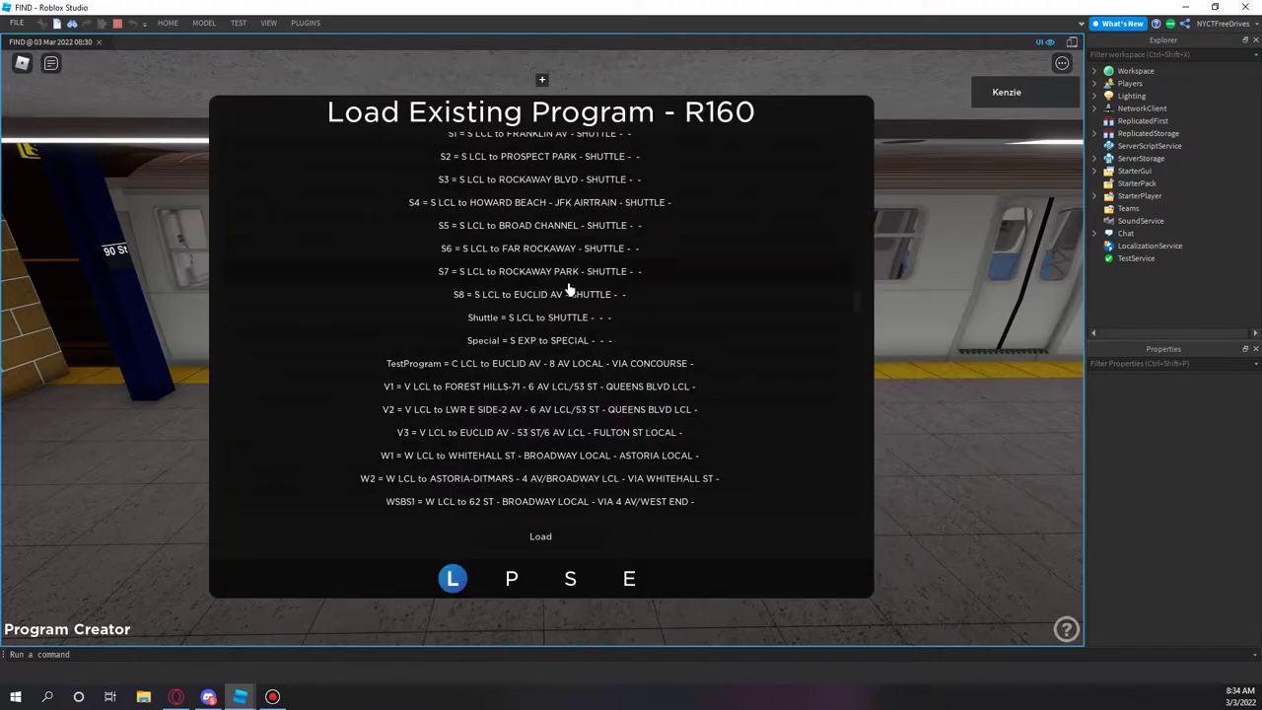
{"action": "right_click_drag", "start_coordinate": [1037, 373], "coordinate": [1031, 380]}
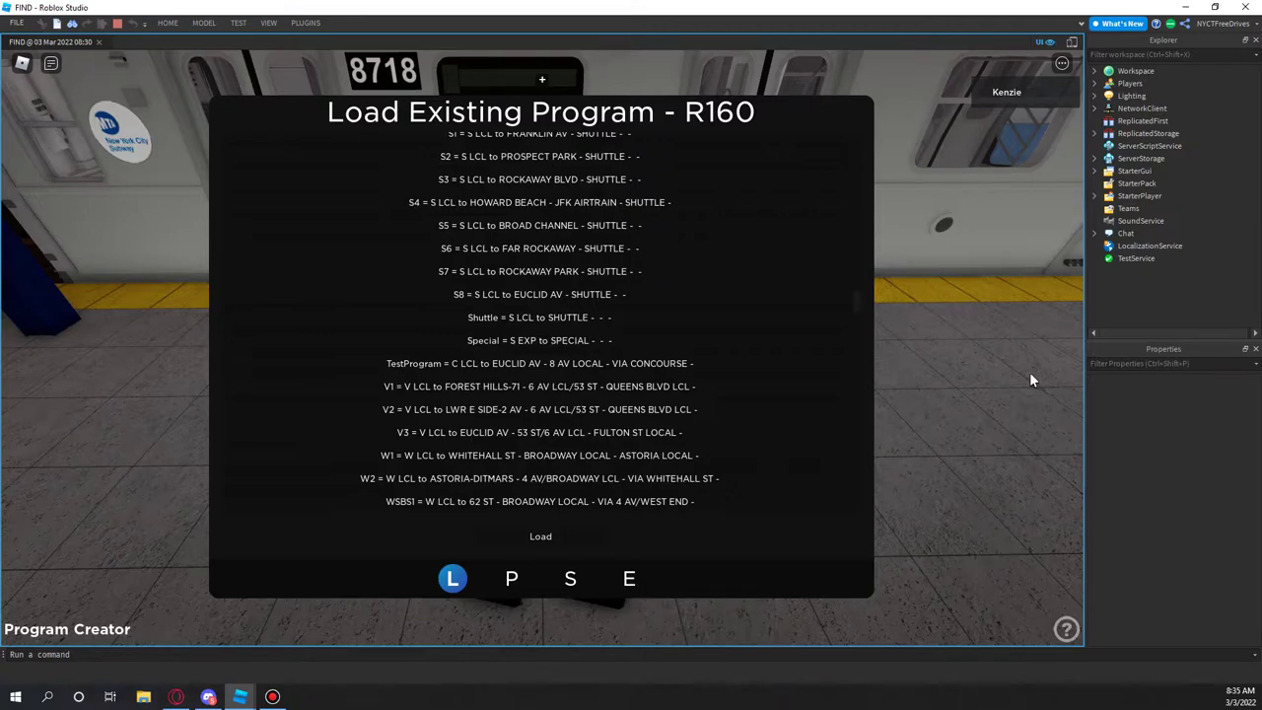
{"action": "scroll", "coordinate": [666, 419], "scroll_direction": "down", "scroll_amount": 3}
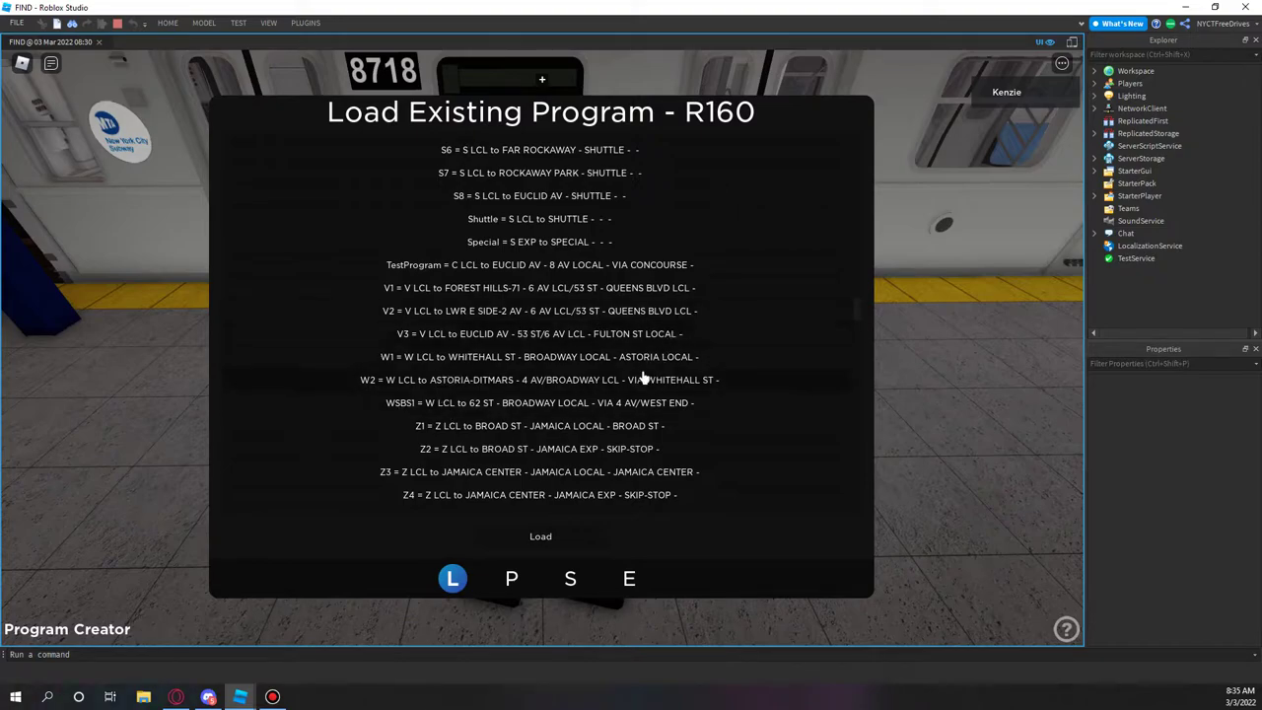
{"action": "scroll", "coordinate": [665, 385], "scroll_direction": "up", "scroll_amount": 10}
{"action": "scroll", "coordinate": [684, 370], "scroll_direction": "down", "scroll_amount": 10}
{"action": "scroll", "coordinate": [527, 422], "scroll_direction": "down", "scroll_amount": 5}
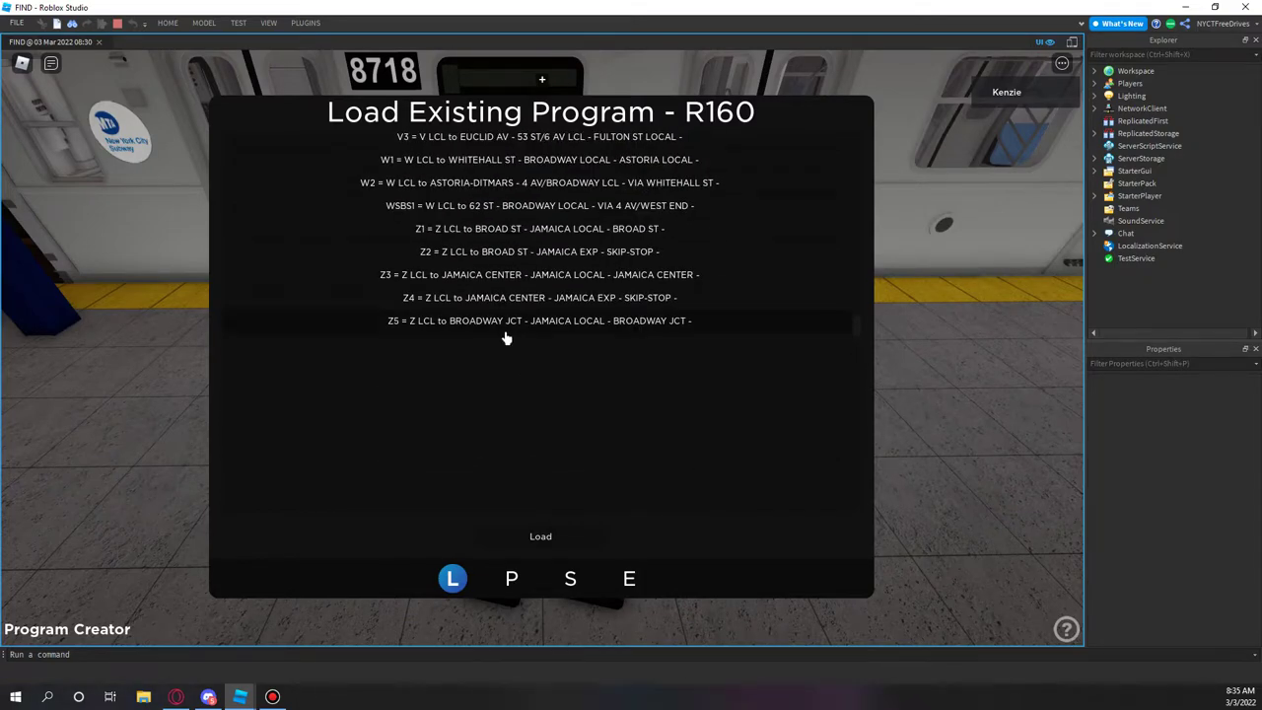
{"action": "scroll", "coordinate": [591, 355], "scroll_direction": "up", "scroll_amount": 15}
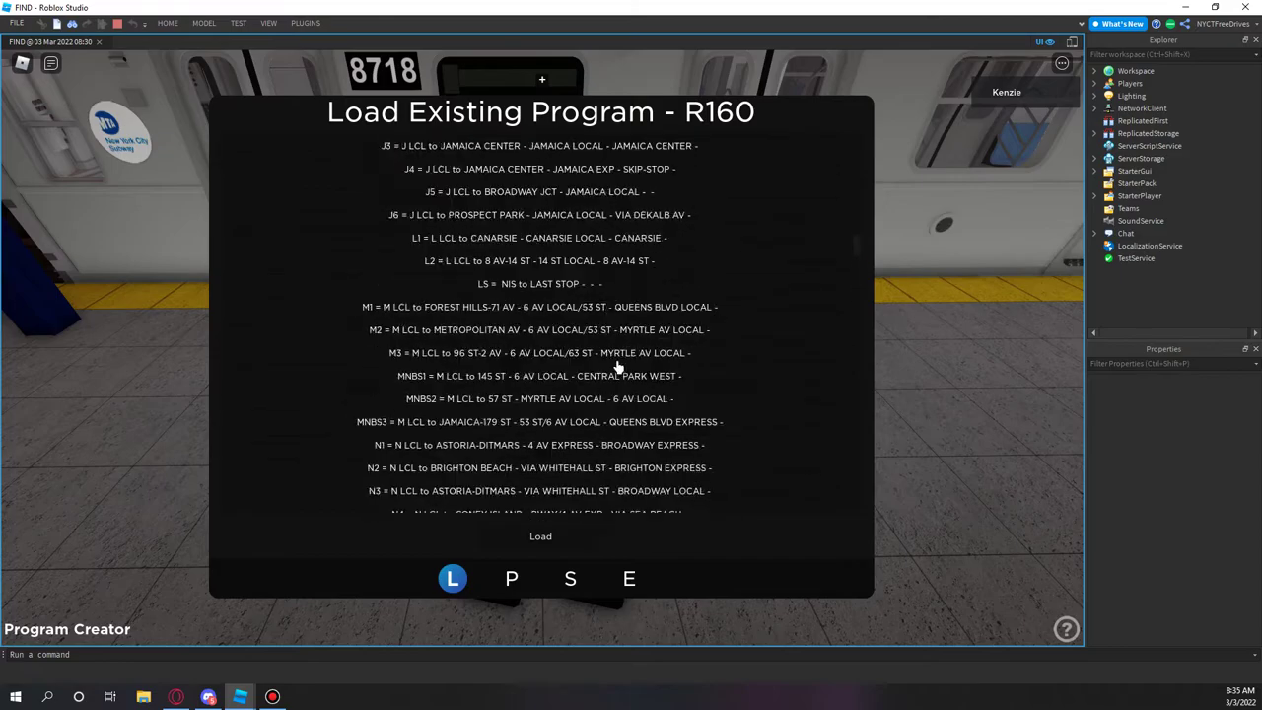
{"action": "scroll", "coordinate": [582, 365], "scroll_direction": "up", "scroll_amount": 10}
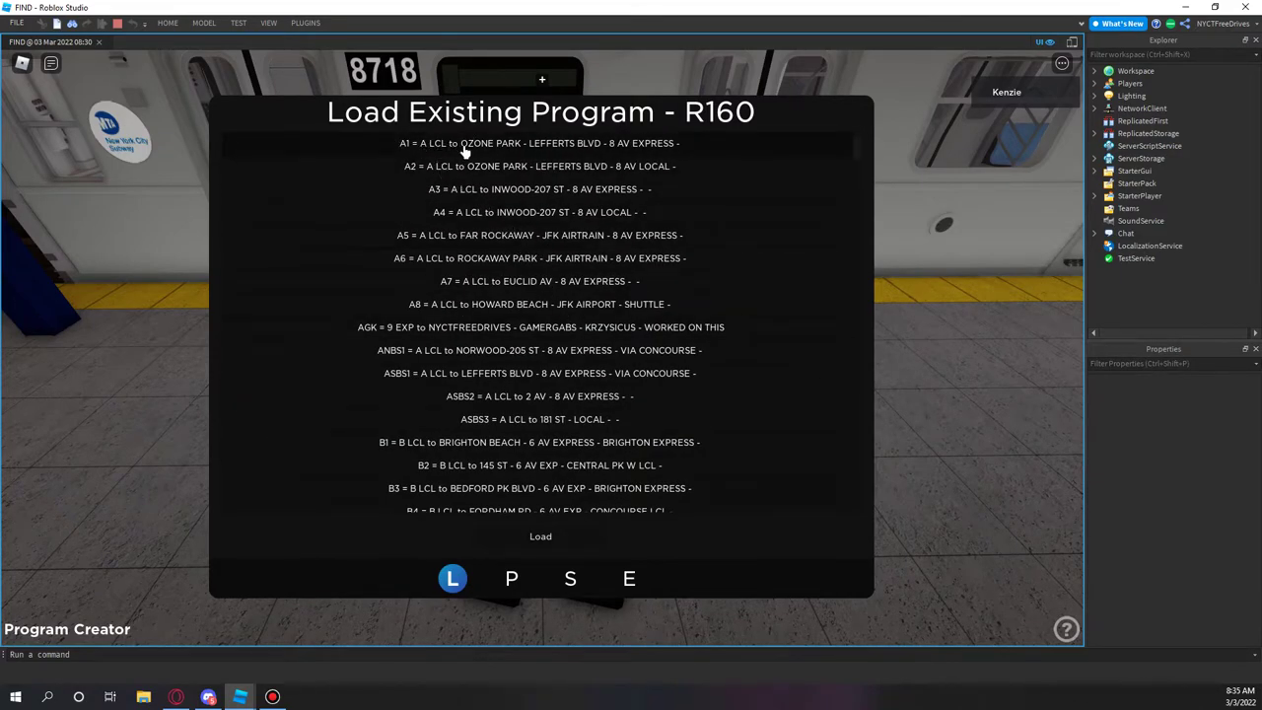
{"action": "left_click", "coordinate": [415, 151]}
Load A1 and cycle its Front LCD bullet through diamond and plain back to circle.
{"action": "left_click", "coordinate": [538, 540]}
{"action": "left_click", "coordinate": [569, 537]}
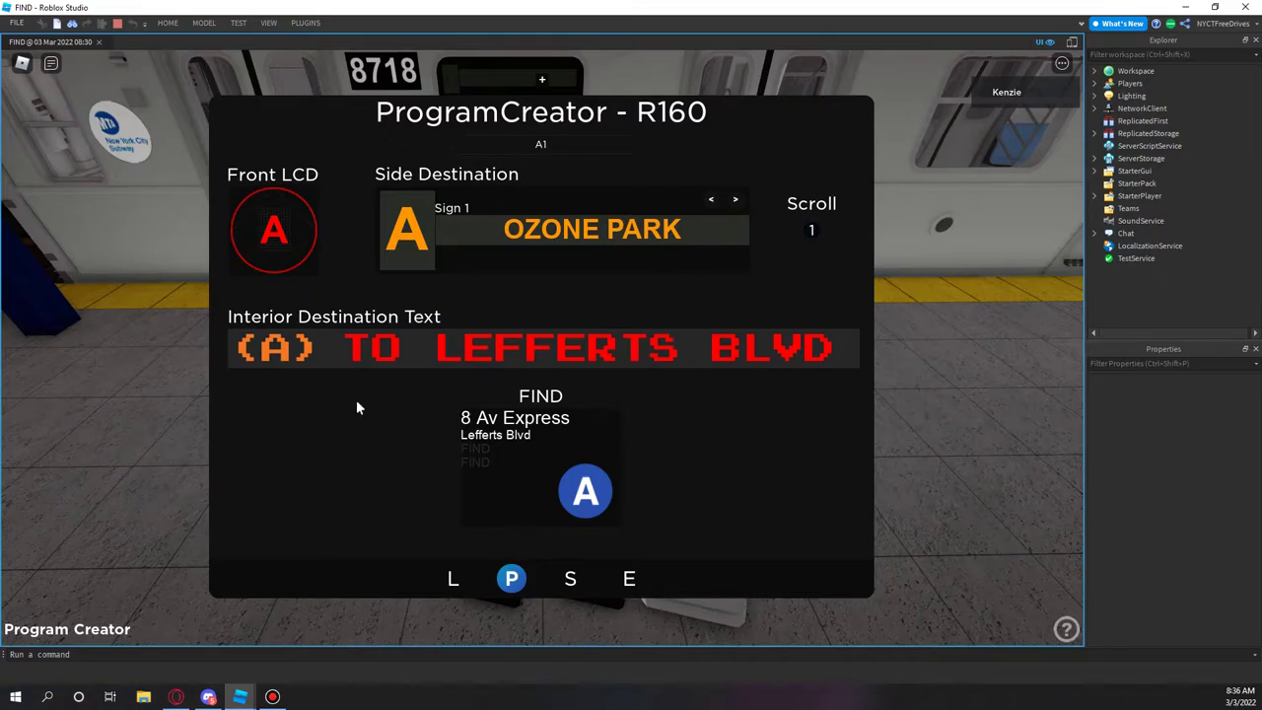
{"action": "left_click", "coordinate": [251, 273]}
{"action": "left_click", "coordinate": [251, 274]}
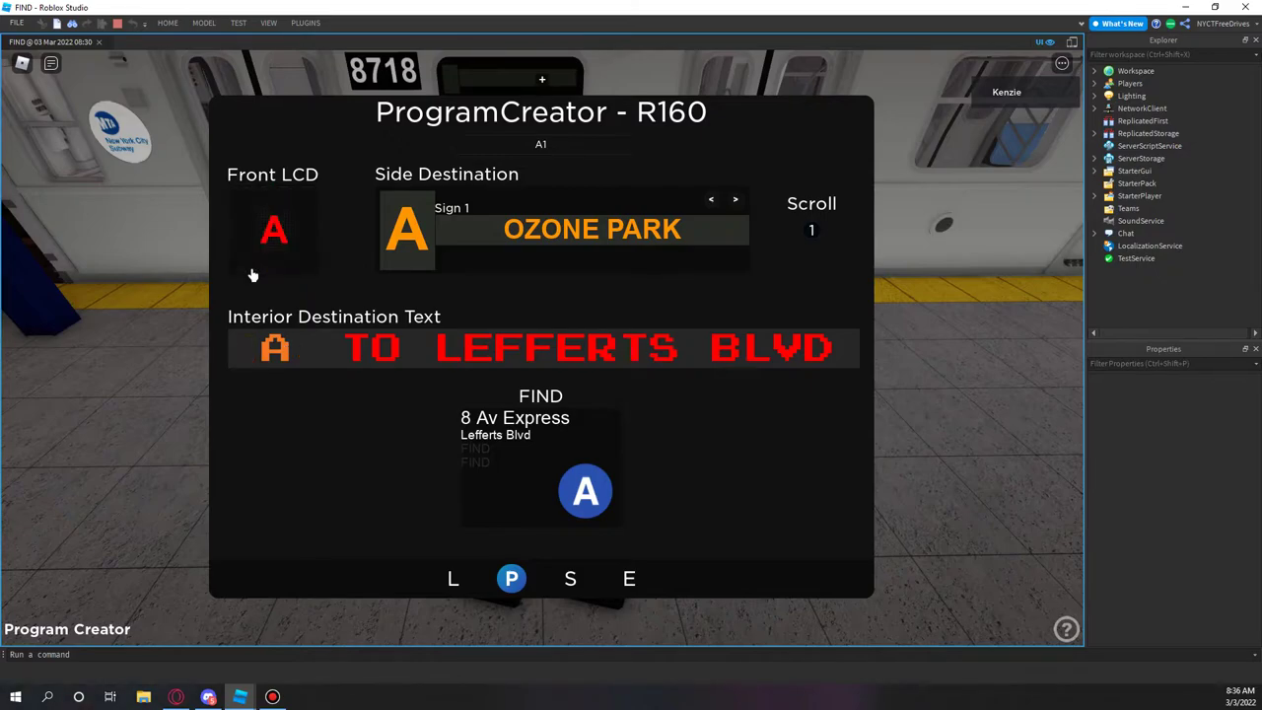
{"action": "left_click", "coordinate": [252, 275]}
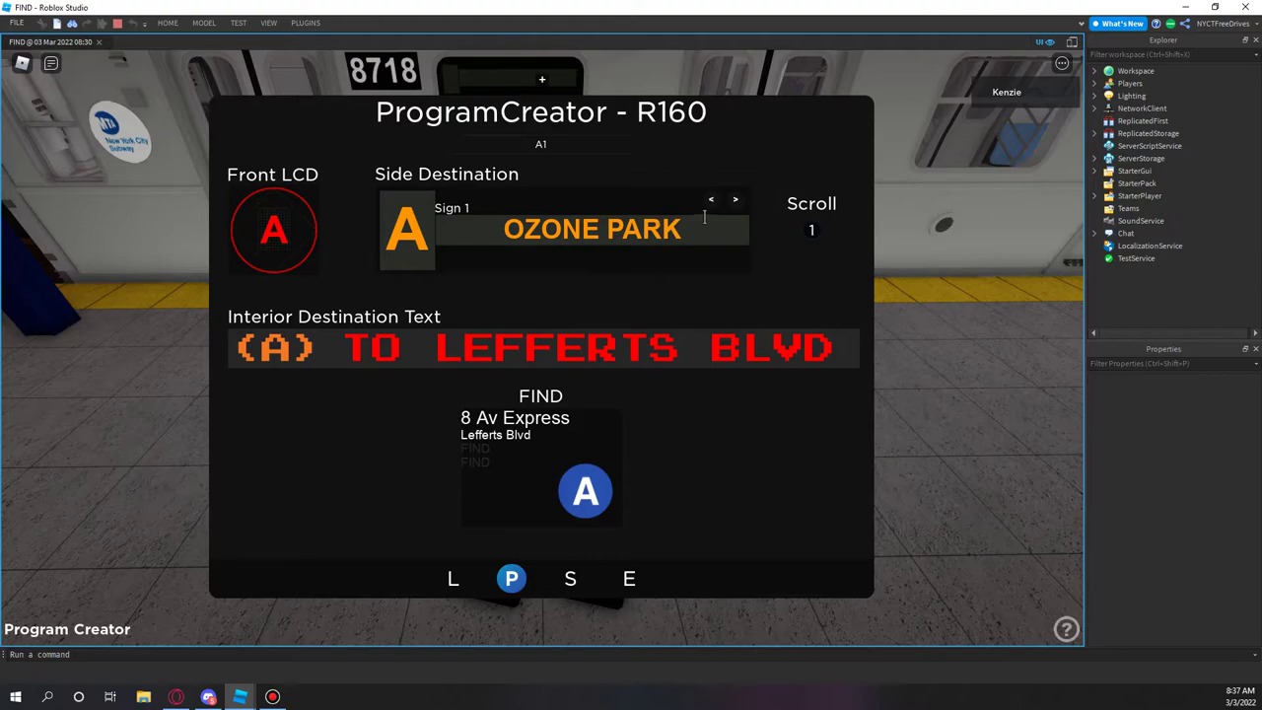
{"action": "left_click", "coordinate": [735, 204]}
{"action": "left_click", "coordinate": [736, 204]}
{"action": "left_click", "coordinate": [735, 204]}
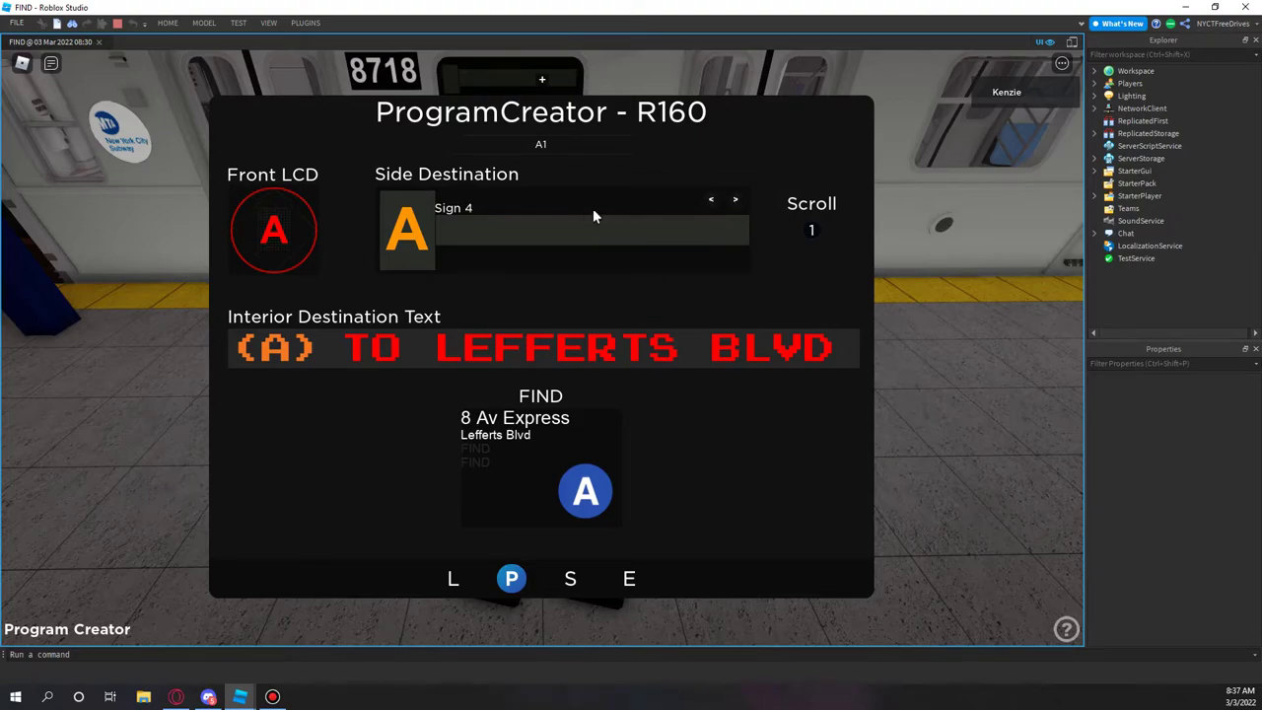
{"action": "double_click", "coordinate": [713, 202]}
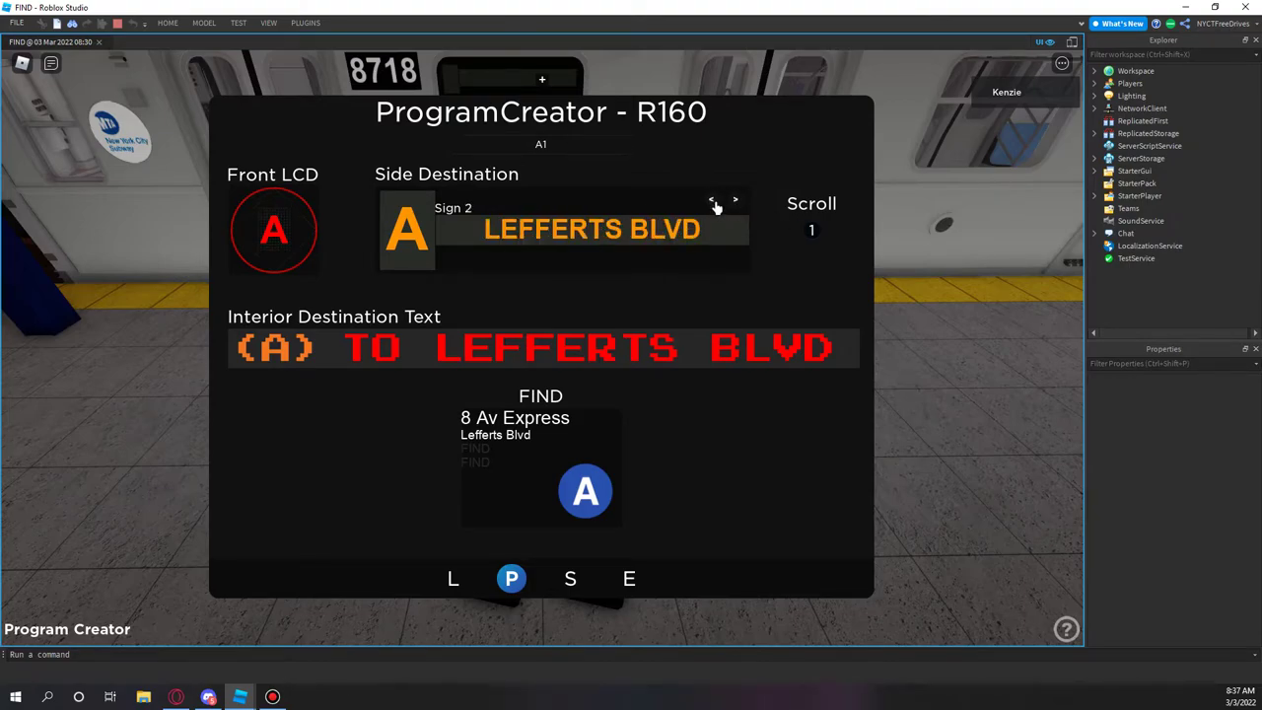
{"action": "left_click", "coordinate": [713, 202]}
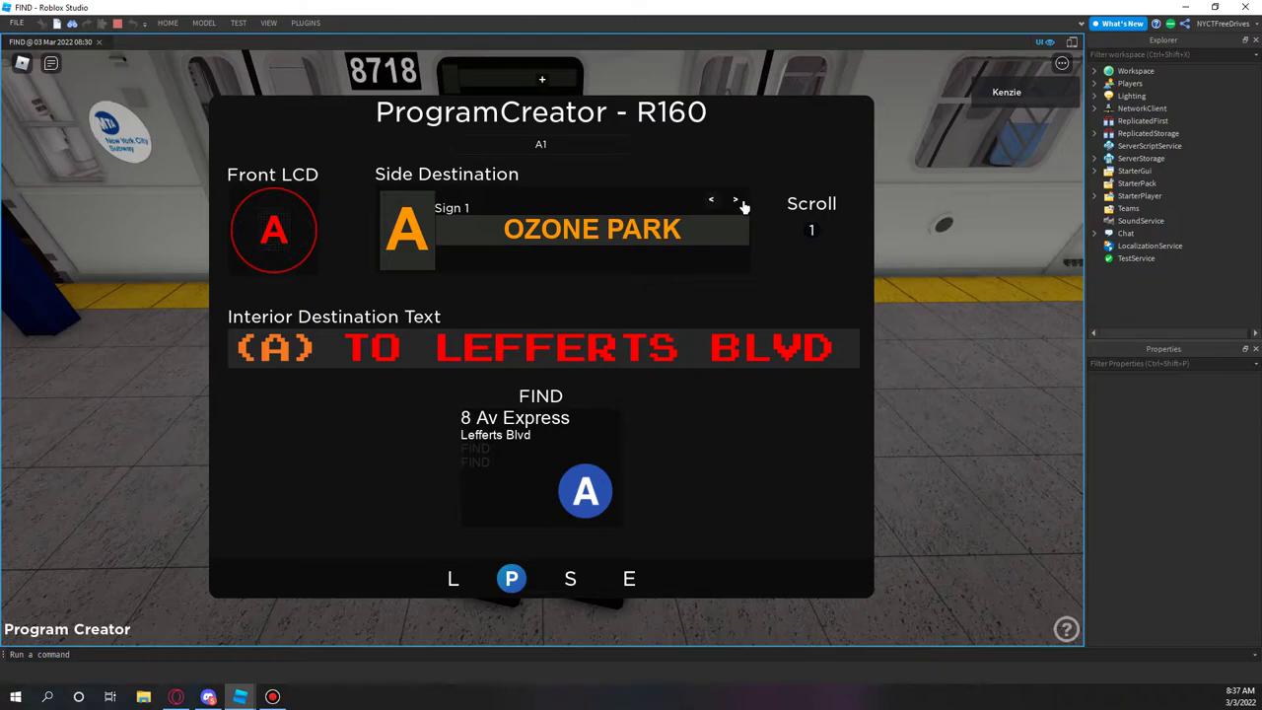
{"action": "left_click", "coordinate": [740, 202]}
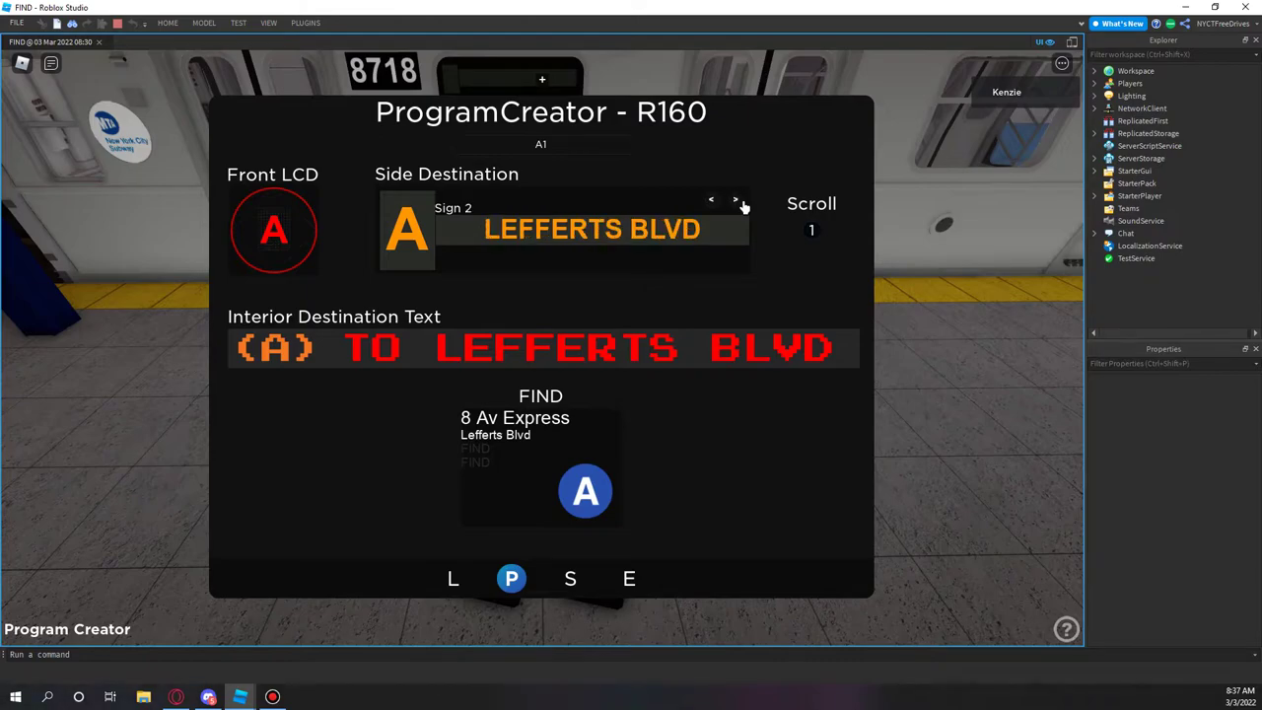
{"action": "left_click", "coordinate": [740, 202]}
{"action": "left_click", "coordinate": [739, 202]}
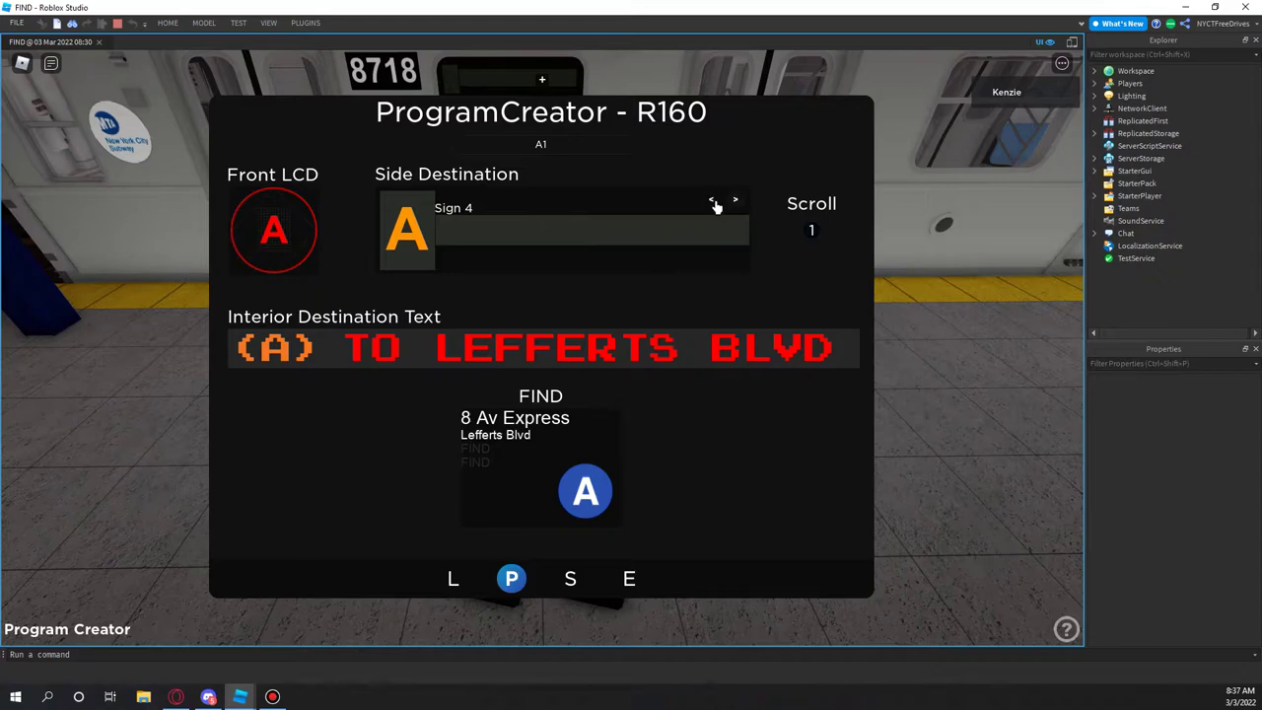
{"action": "left_click", "coordinate": [712, 202]}
{"action": "left_click", "coordinate": [734, 202]}
{"action": "left_click", "coordinate": [713, 204]}
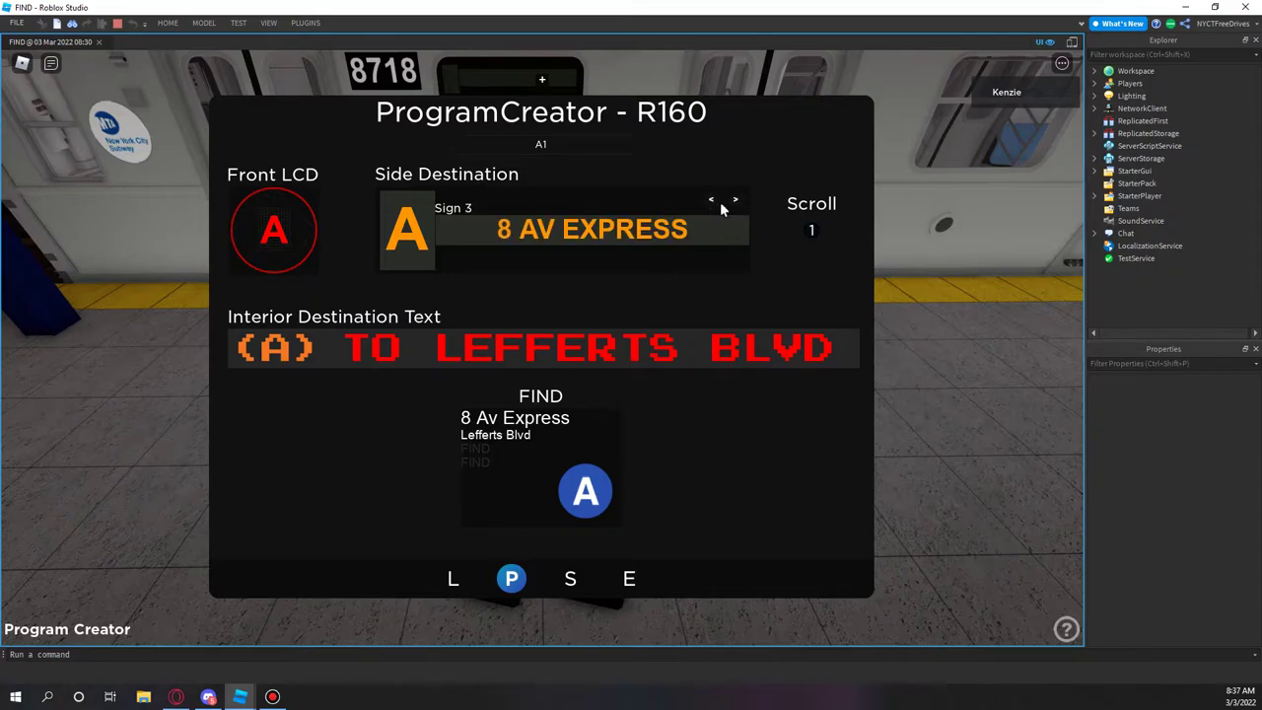
{"action": "left_click", "coordinate": [714, 204]}
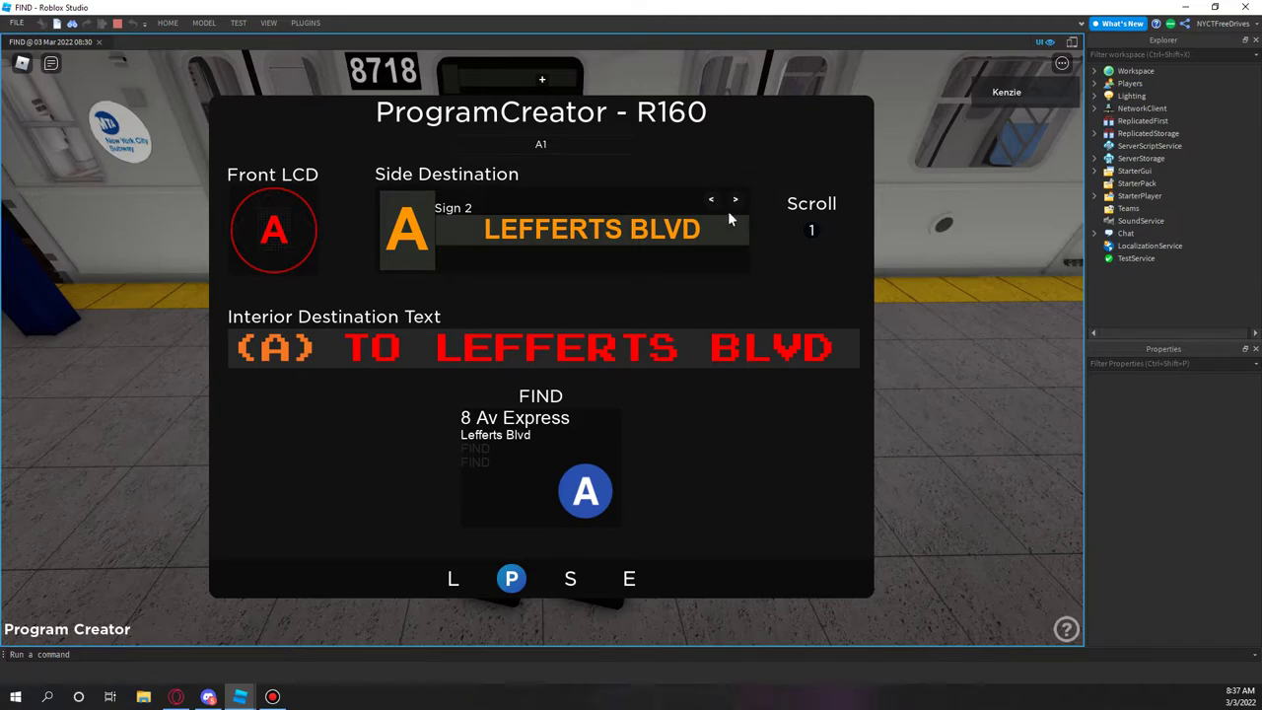
Set side destination Sign 4 to 'HI HELLO!' with a scroll value of 4.
{"action": "left_click", "coordinate": [735, 199]}
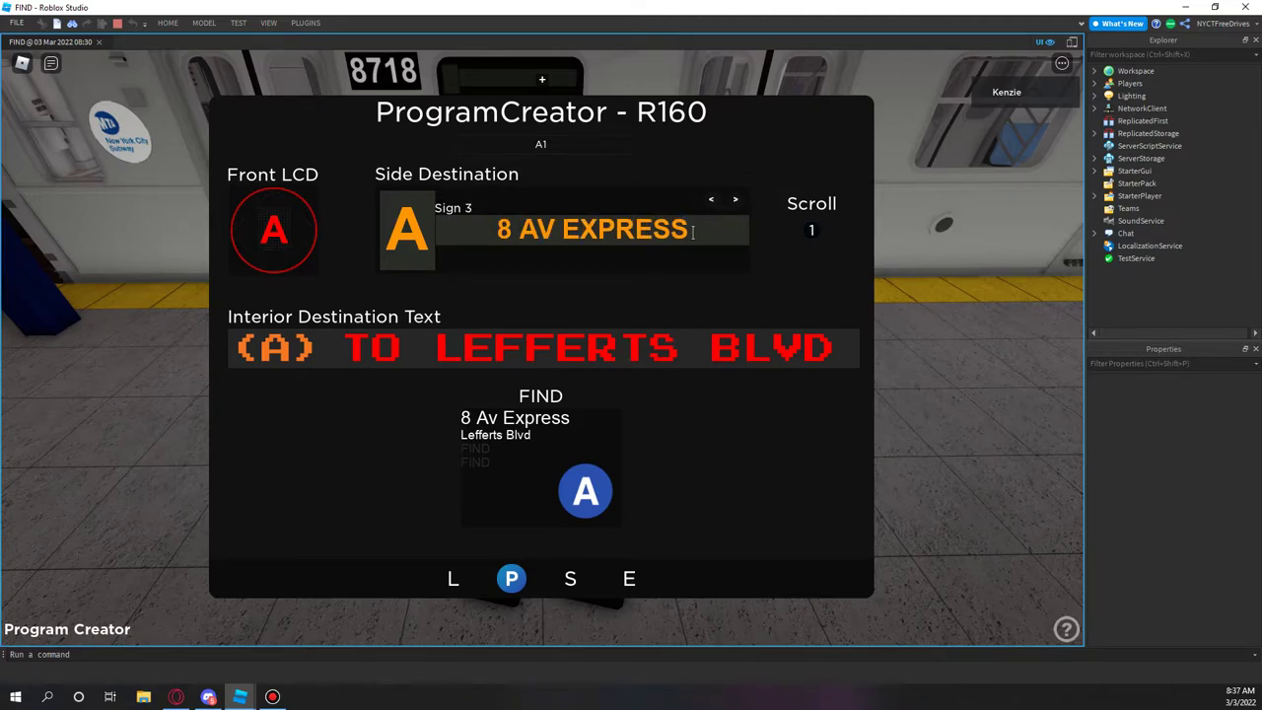
{"action": "left_click", "coordinate": [734, 200]}
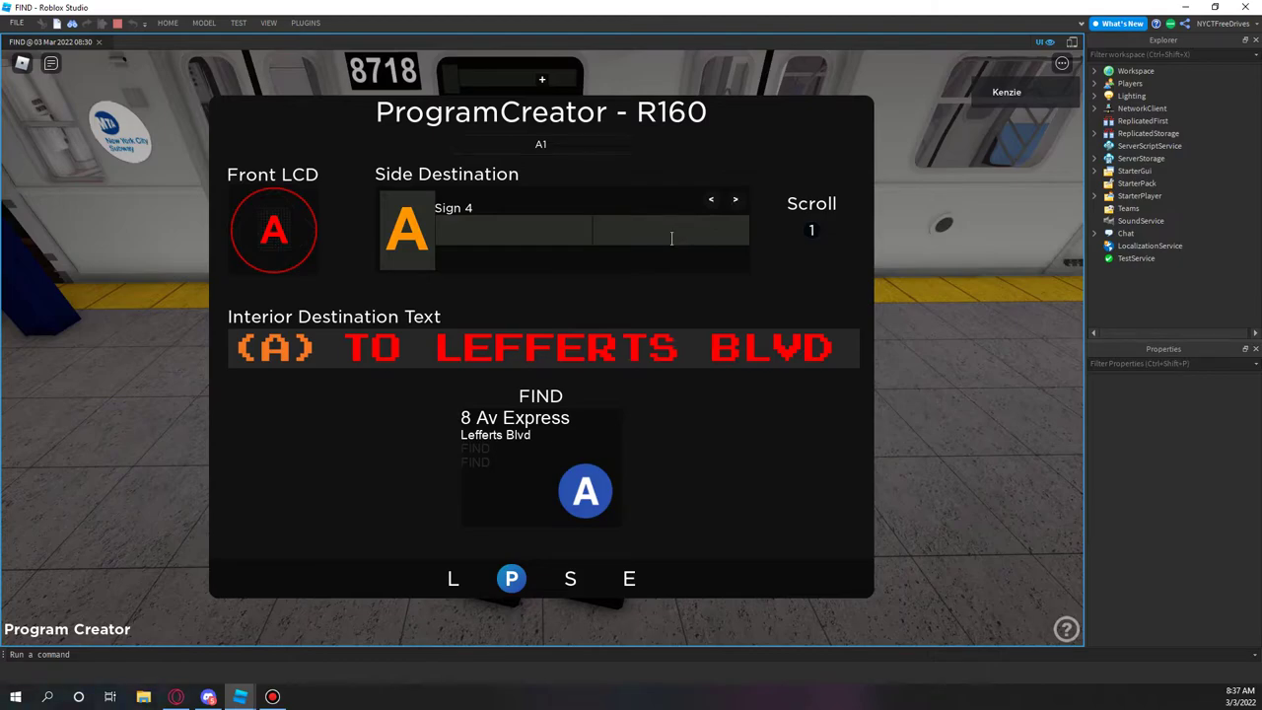
{"action": "type", "text": "HI HELLO!"}
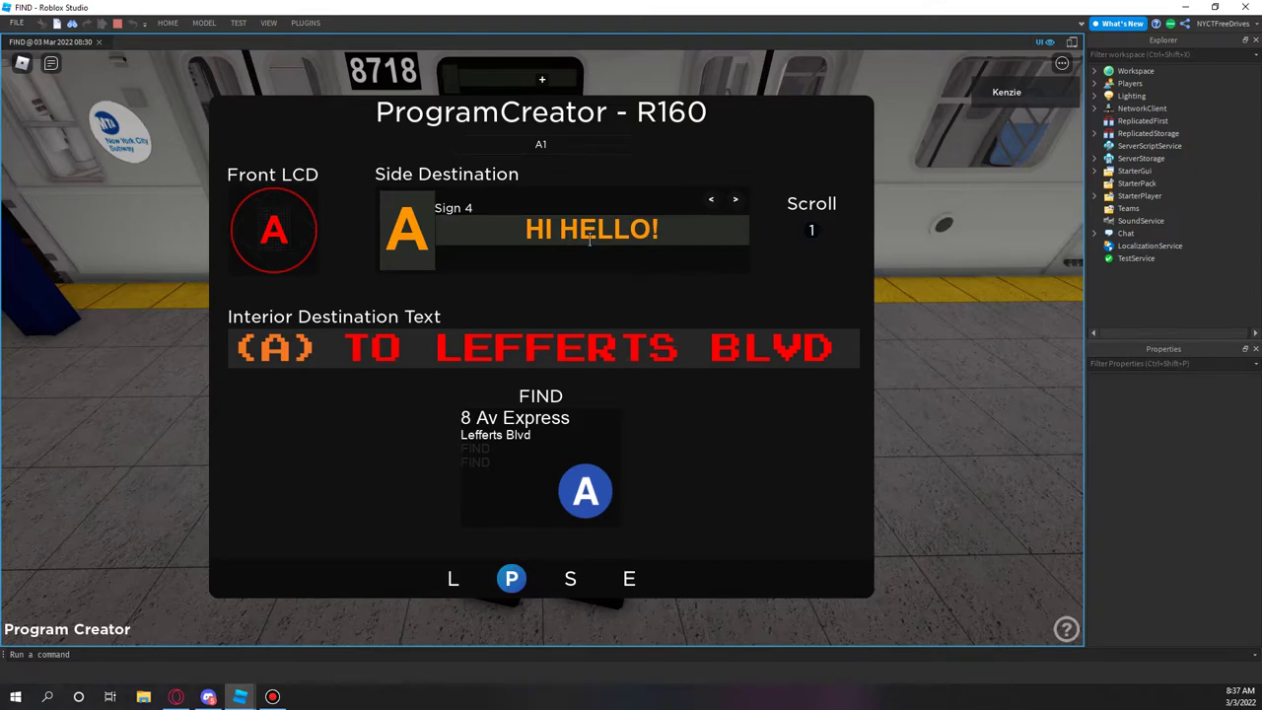
{"action": "left_click", "coordinate": [808, 235]}
{"action": "type", "text": "4"}
Set interior destination text to 'TESTING!!!!' and the FIND lines to A, B, C, D.
{"action": "left_click", "coordinate": [749, 346]}
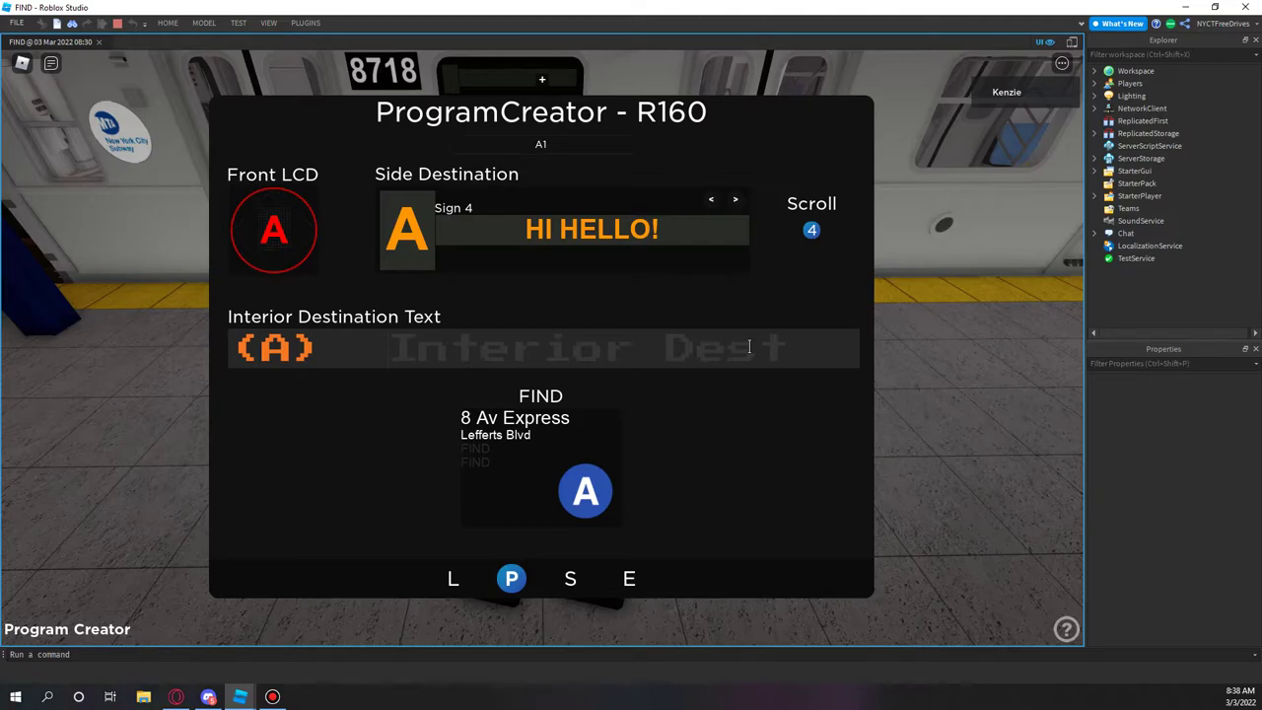
{"action": "type", "text": "TESTING!!!!"}
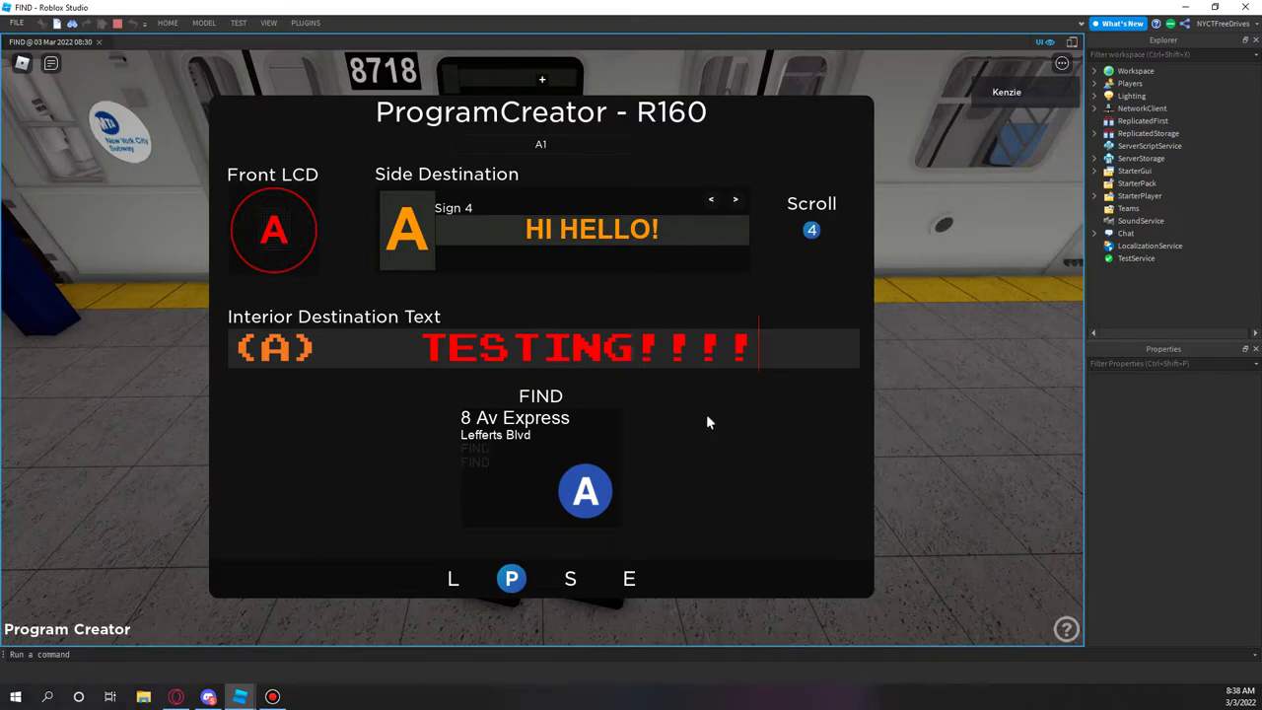
{"action": "left_click", "coordinate": [532, 418]}
{"action": "type", "text": "A"}
{"action": "left_click", "coordinate": [501, 435]}
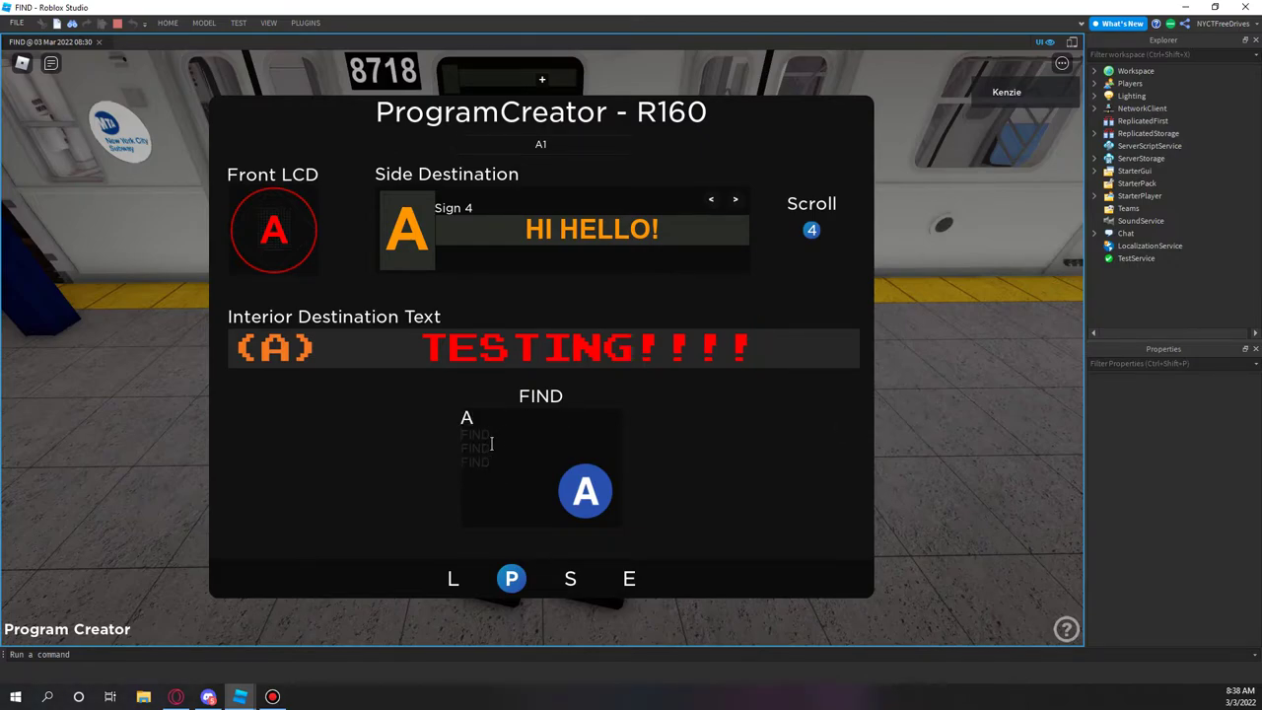
{"action": "type", "text": "B"}
{"action": "left_click", "coordinate": [487, 449]}
{"action": "type", "text": "C"}
{"action": "left_click", "coordinate": [487, 463]}
{"action": "type", "text": "D"}
Search Toolbox images for '9 Train' and clear the A image from FIND.
{"action": "left_click", "coordinate": [168, 22]}
{"action": "left_click", "coordinate": [332, 54]}
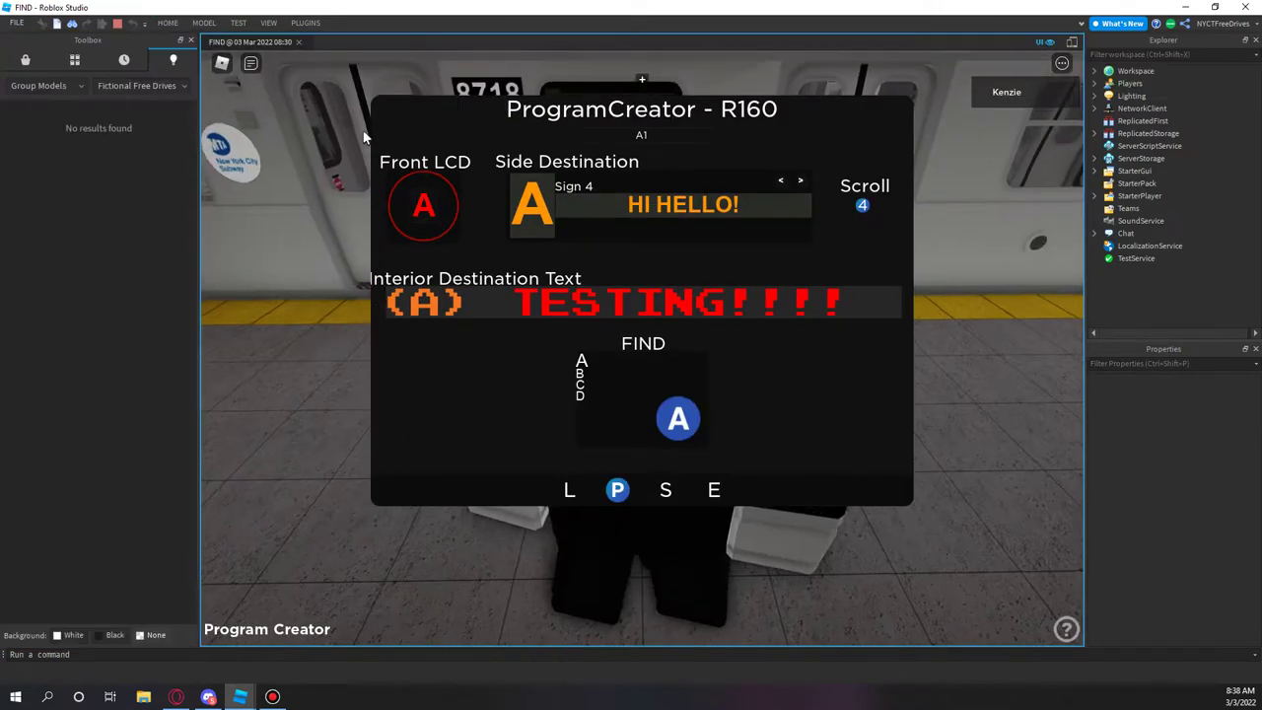
{"action": "left_click", "coordinate": [30, 86]}
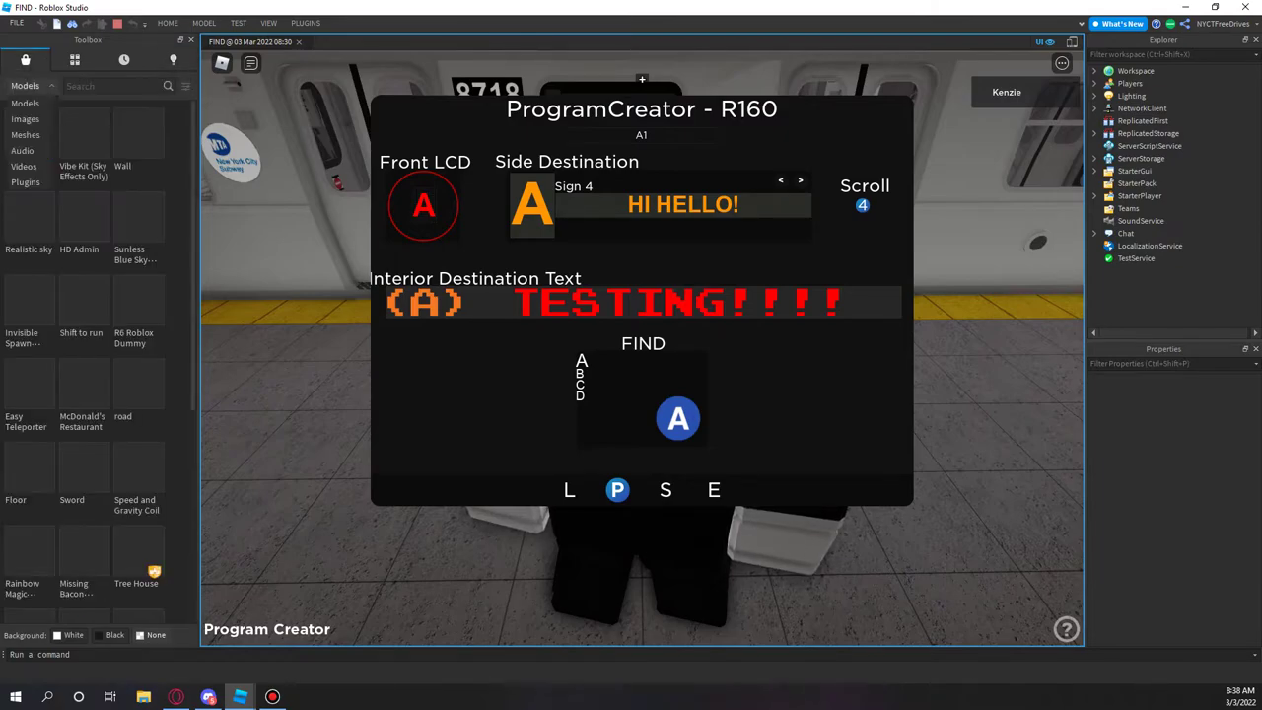
{"action": "left_click", "coordinate": [28, 119]}
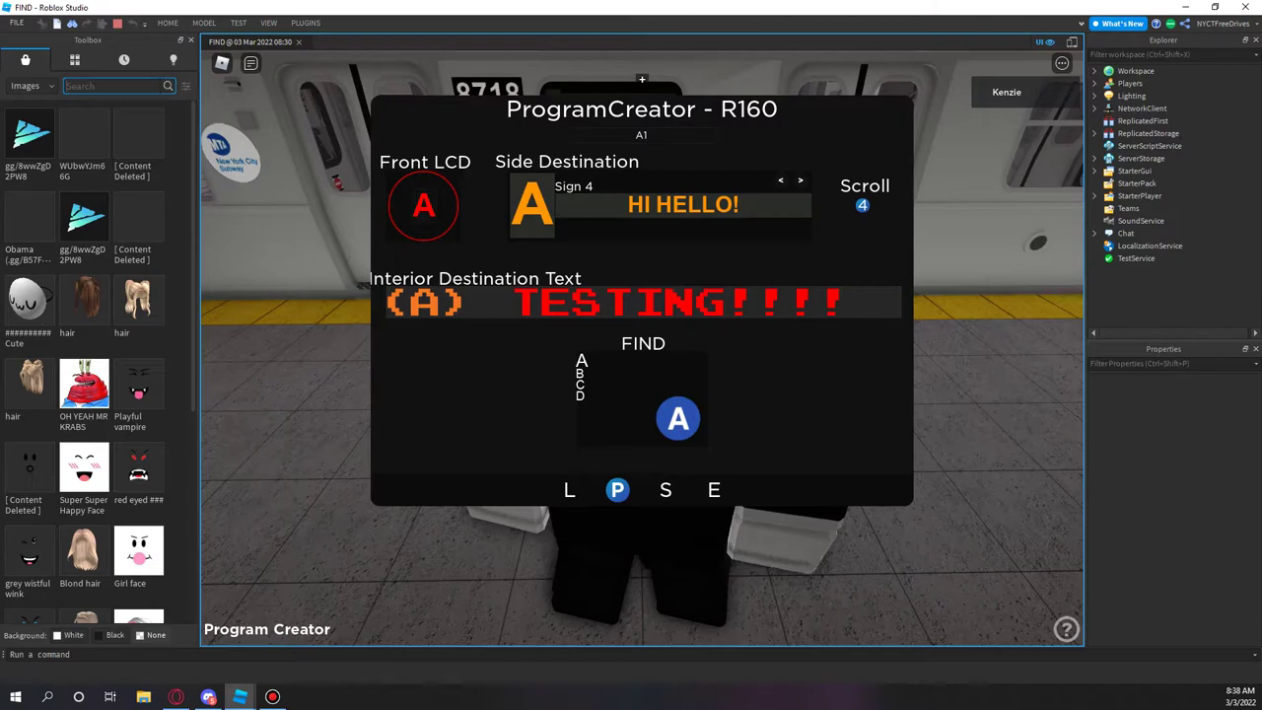
{"action": "type", "text": "9 Train"}
{"action": "key", "text": "Return"}
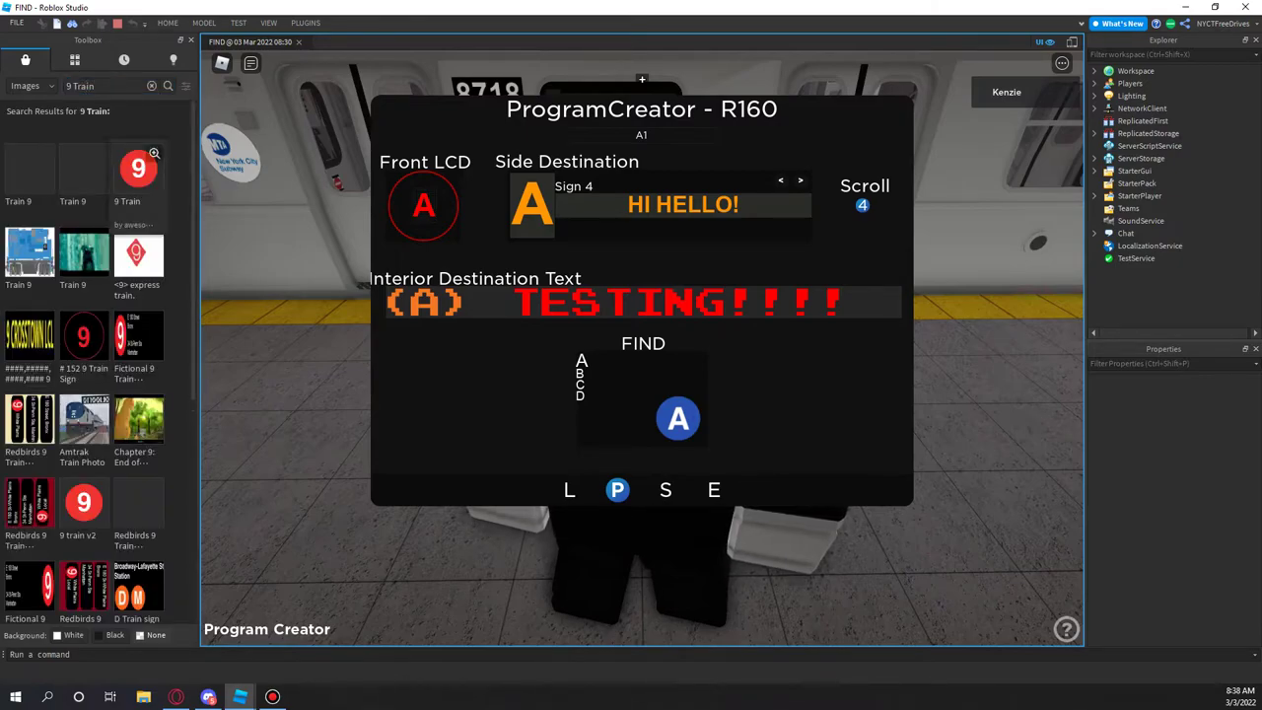
{"action": "right_click", "coordinate": [163, 187]}
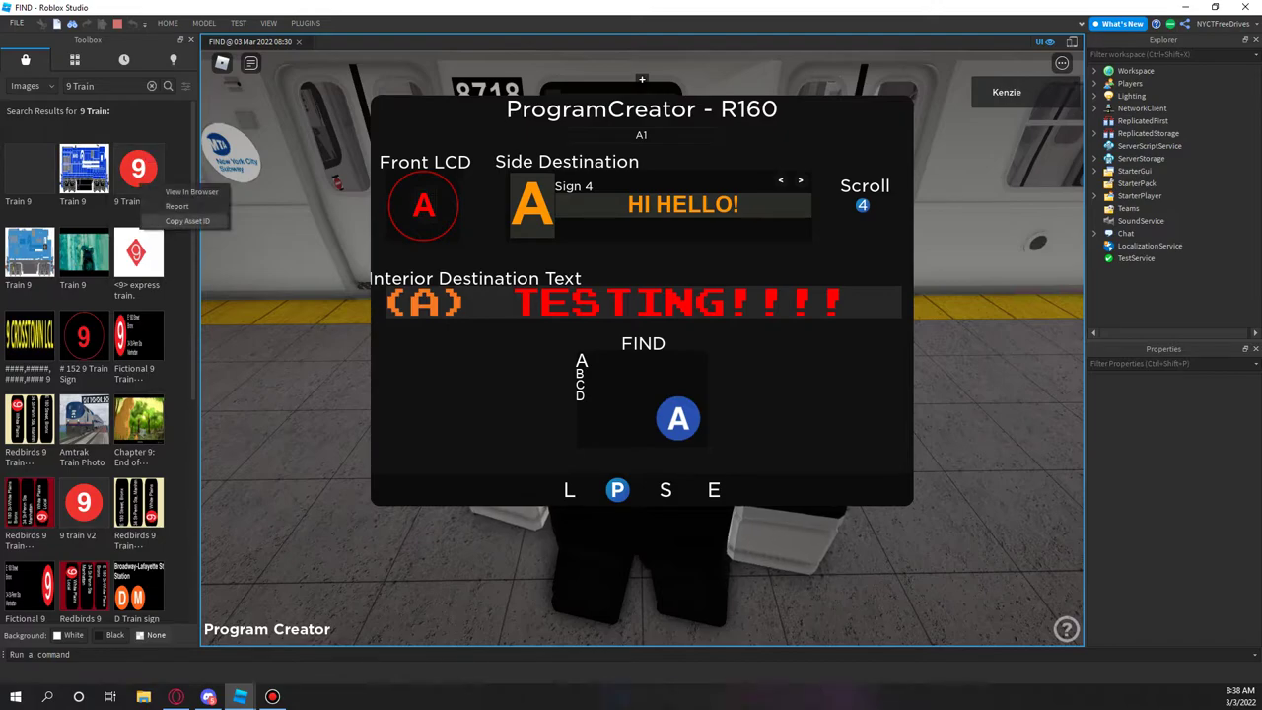
{"action": "left_click", "coordinate": [190, 40]}
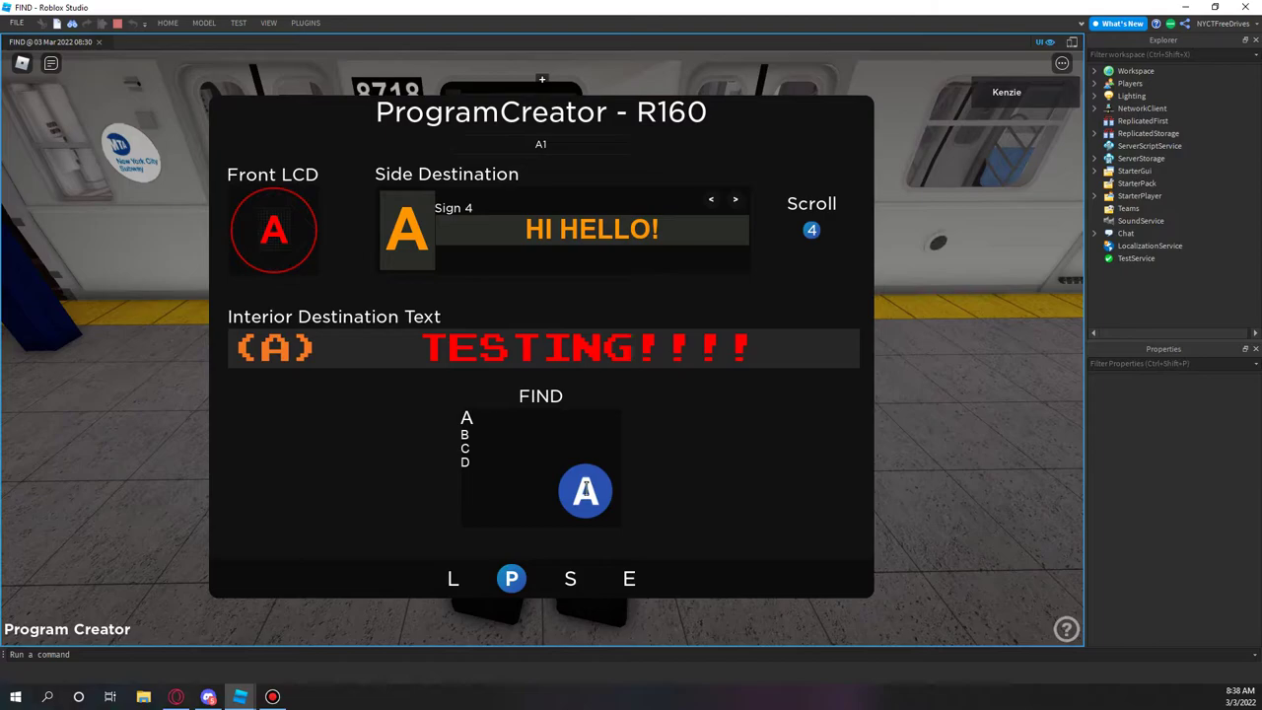
{"action": "left_click", "coordinate": [589, 491]}
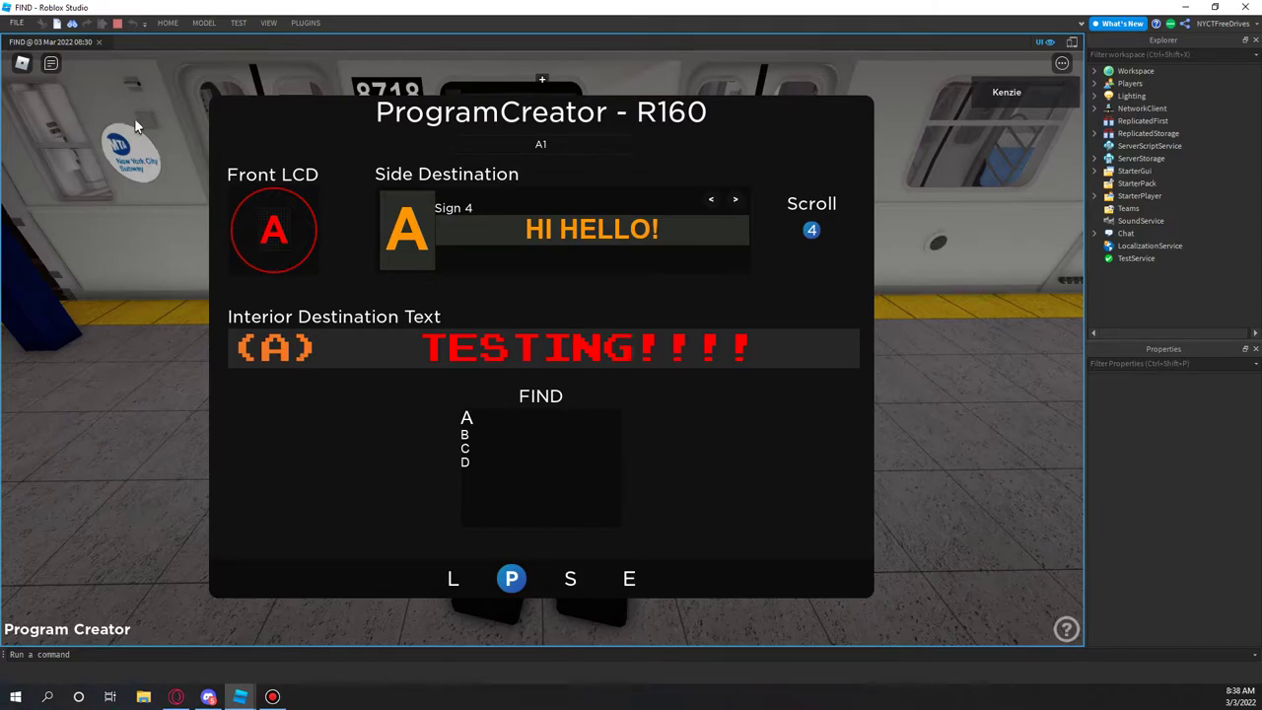
Insert the 9 Train image and copy its Texture asset ID into FIND.
{"action": "left_click", "coordinate": [168, 22]}
{"action": "left_click", "coordinate": [331, 54]}
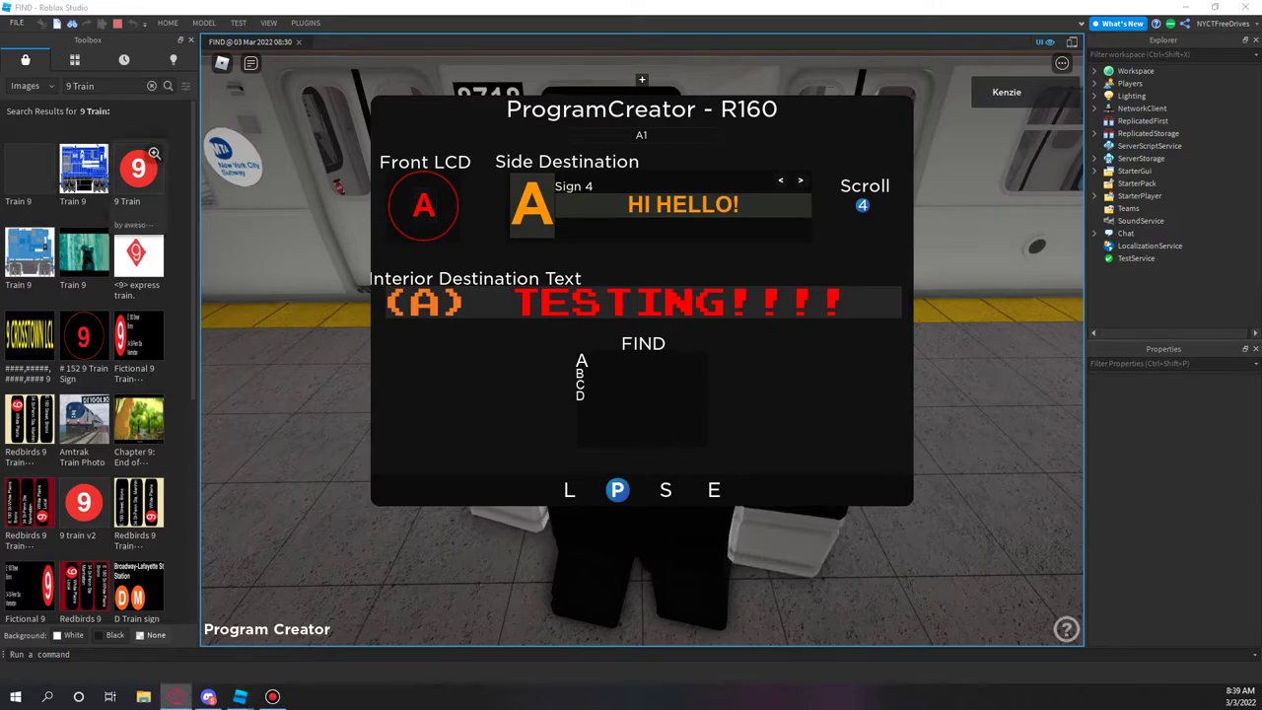
{"action": "left_click", "coordinate": [153, 154]}
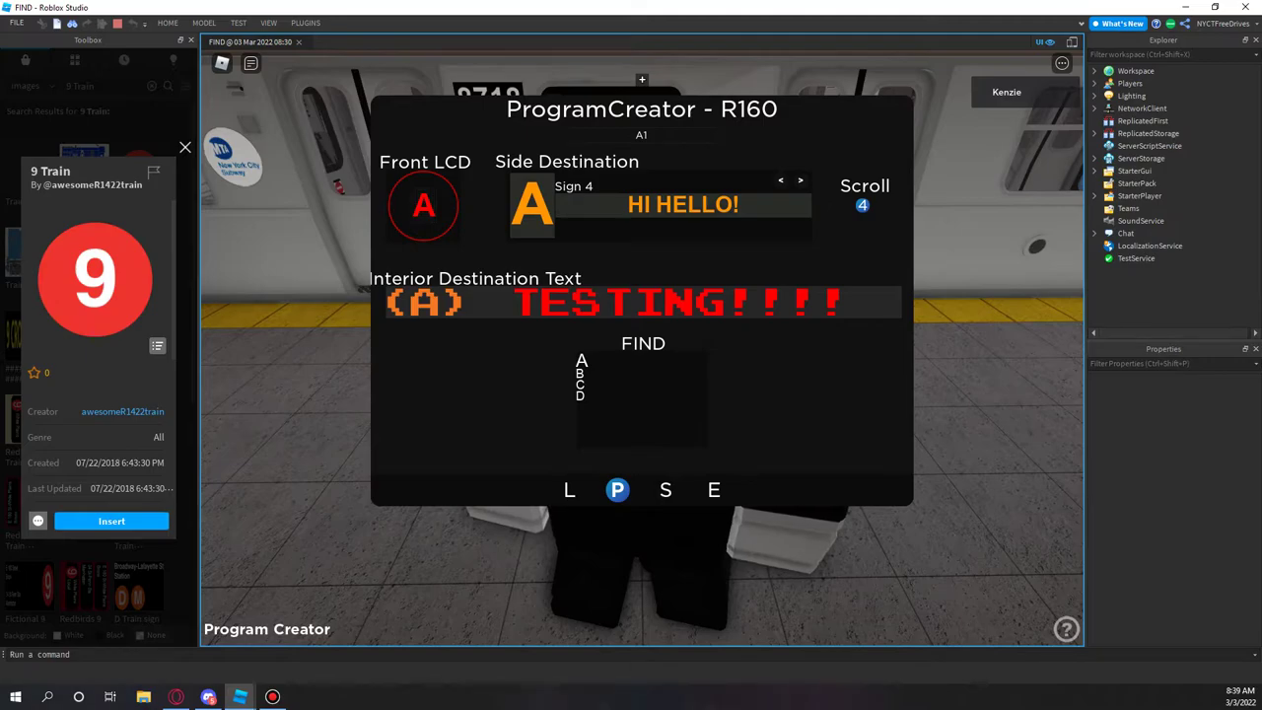
{"action": "left_click", "coordinate": [112, 520]}
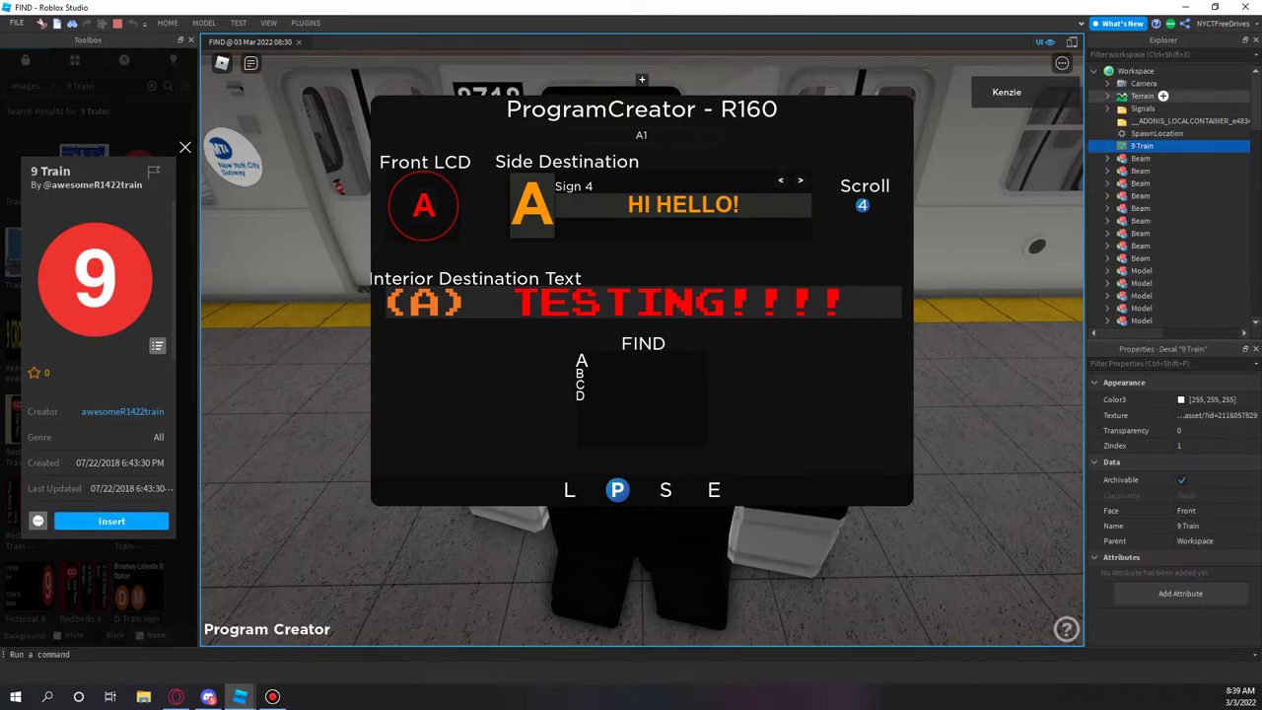
{"action": "left_click", "coordinate": [1213, 415]}
{"action": "double_click", "coordinate": [1232, 435]}
{"action": "right_click", "coordinate": [1232, 435]}
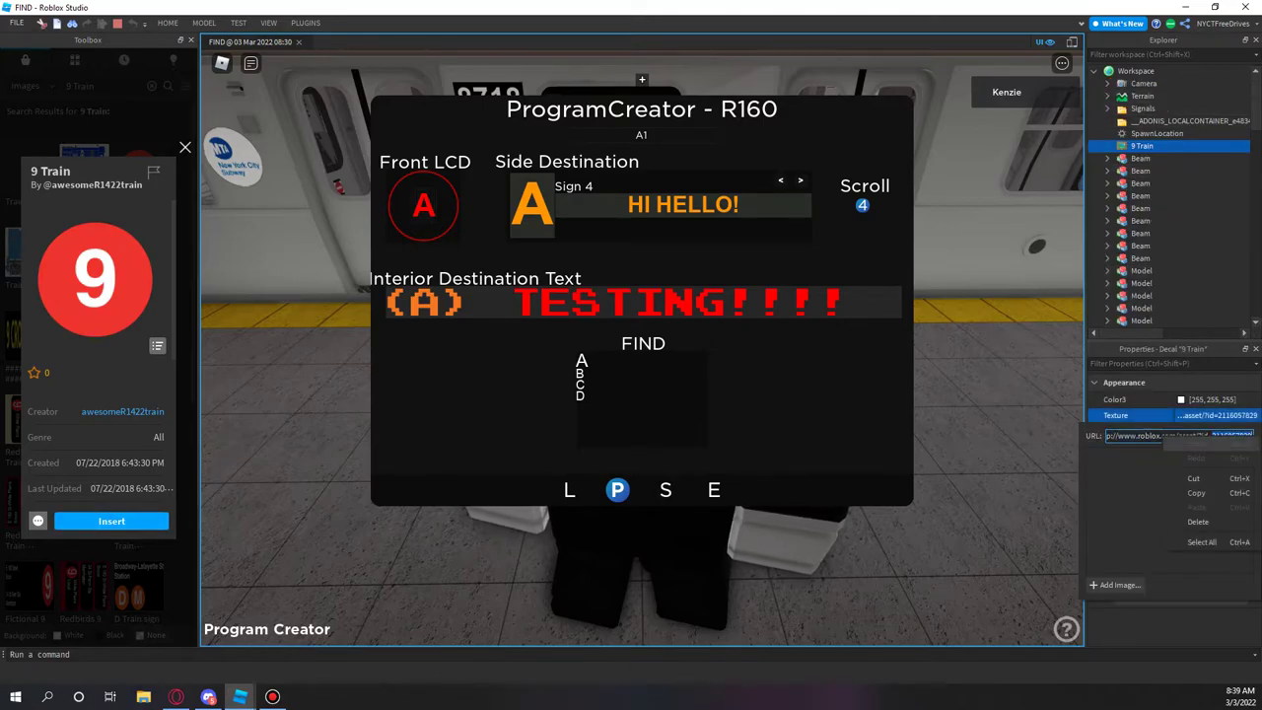
{"action": "left_click", "coordinate": [1195, 493]}
{"action": "right_click", "coordinate": [1232, 434]}
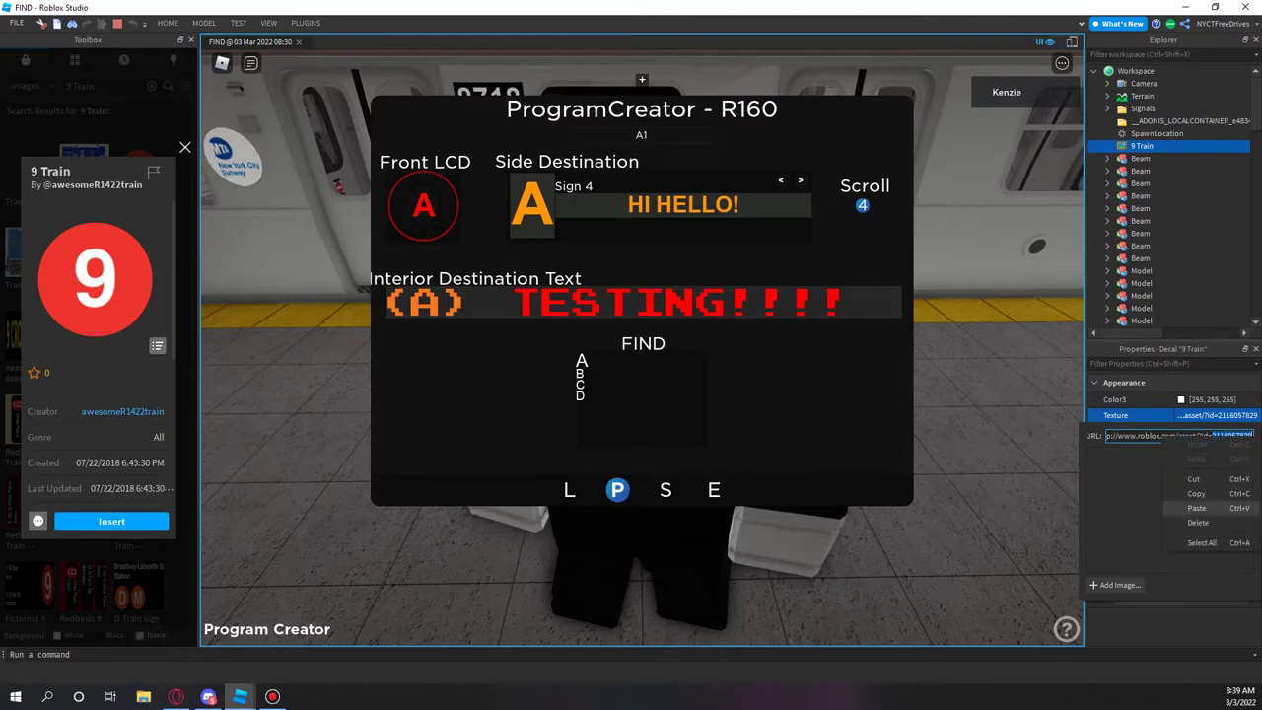
{"action": "key", "text": "Escape"}
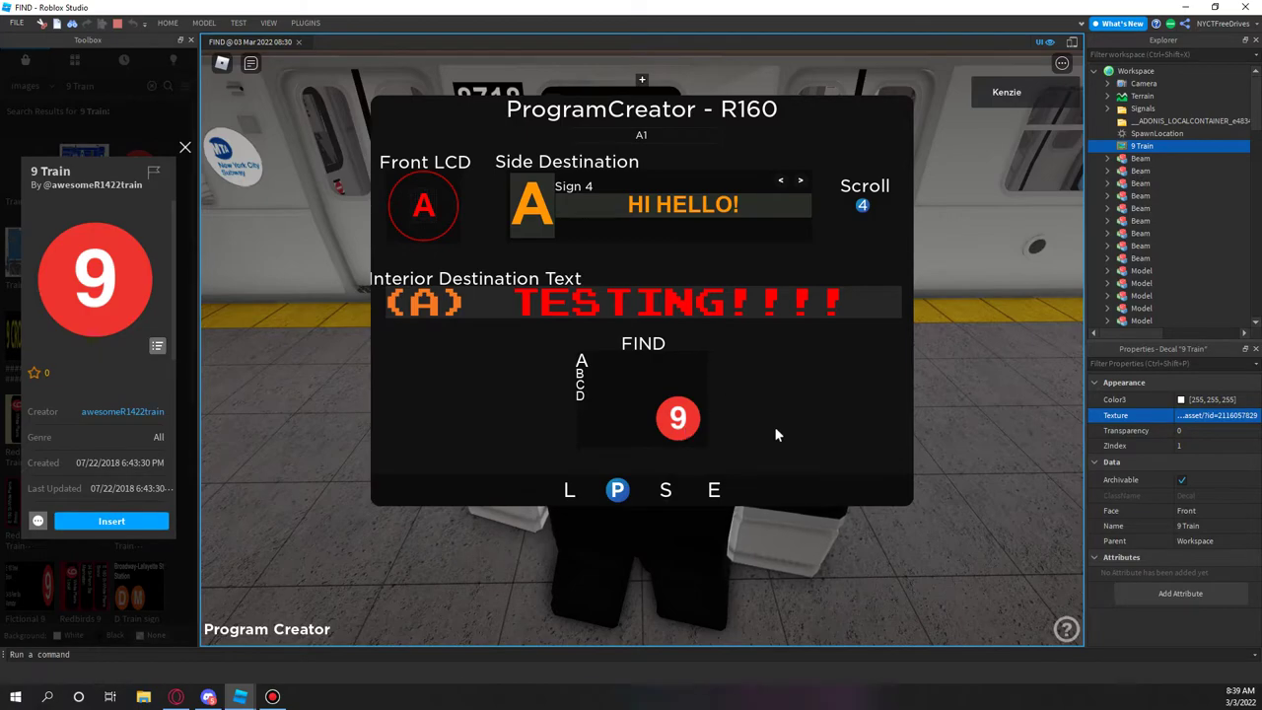
Apply the red 9 bullet, page back to Sign 1 OZONE PARK, and open stop patterns.
{"action": "left_click", "coordinate": [190, 39]}
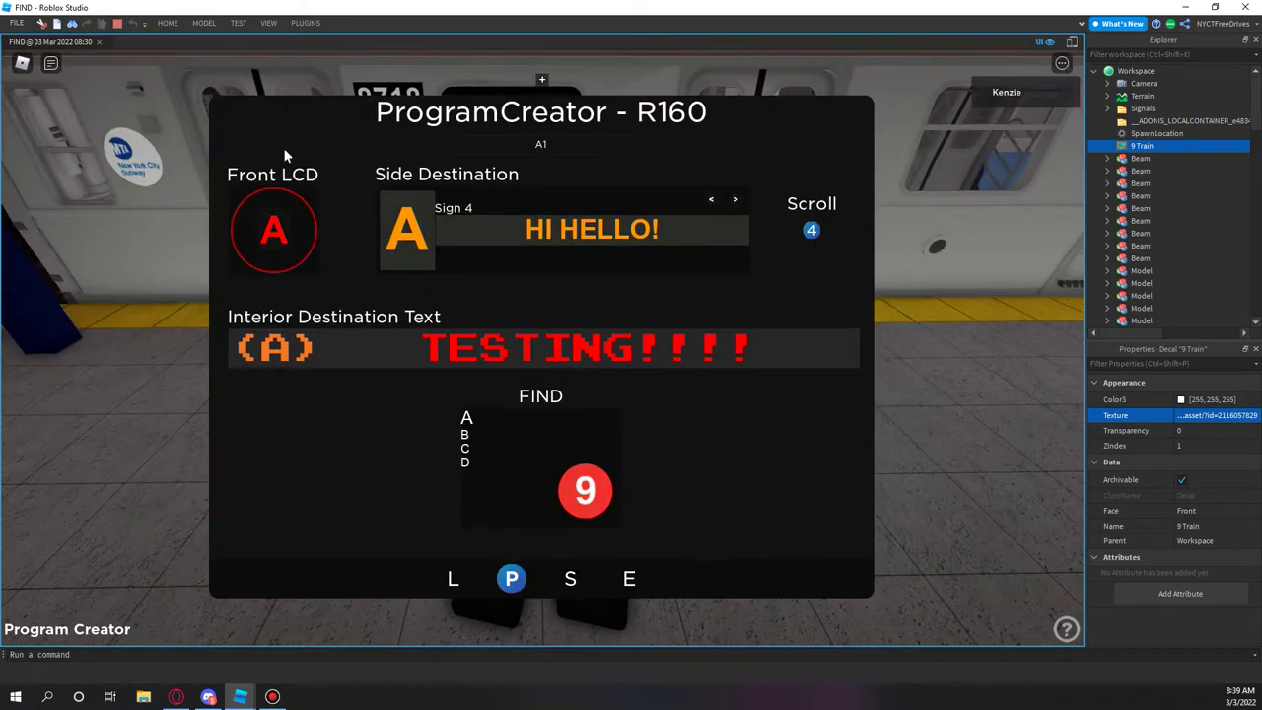
{"action": "left_click", "coordinate": [296, 240]}
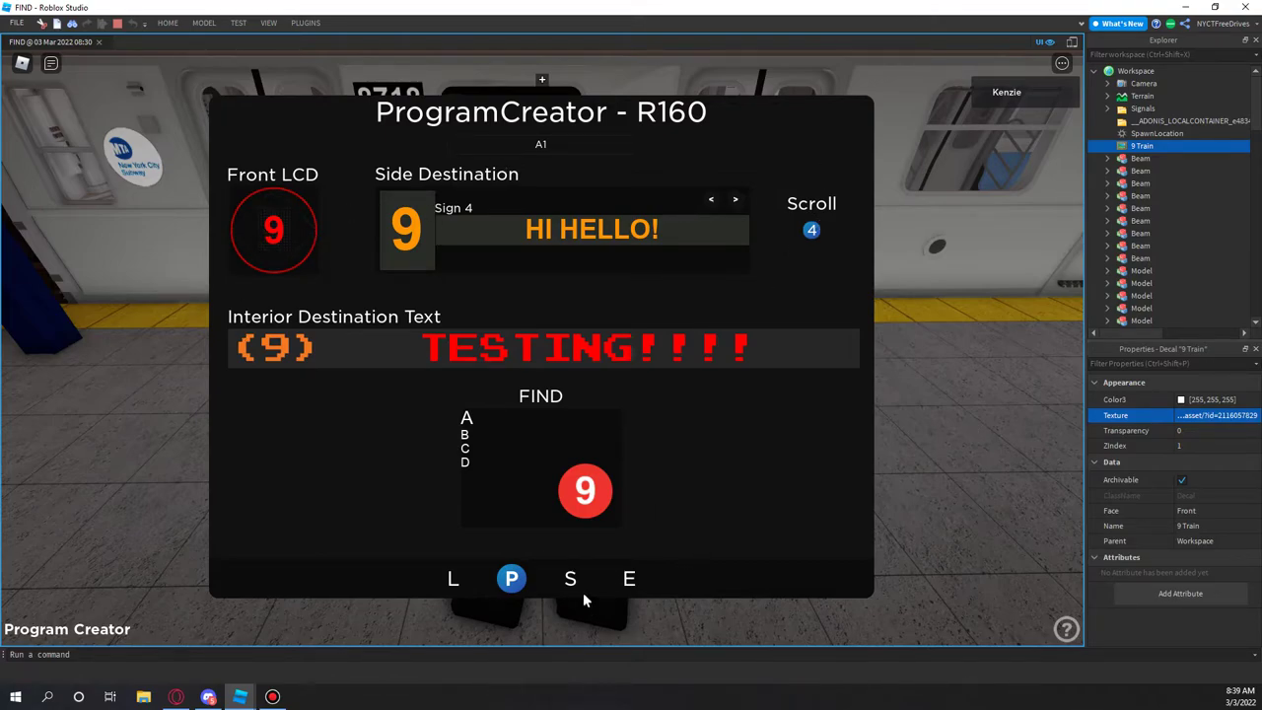
{"action": "double_click", "coordinate": [709, 200]}
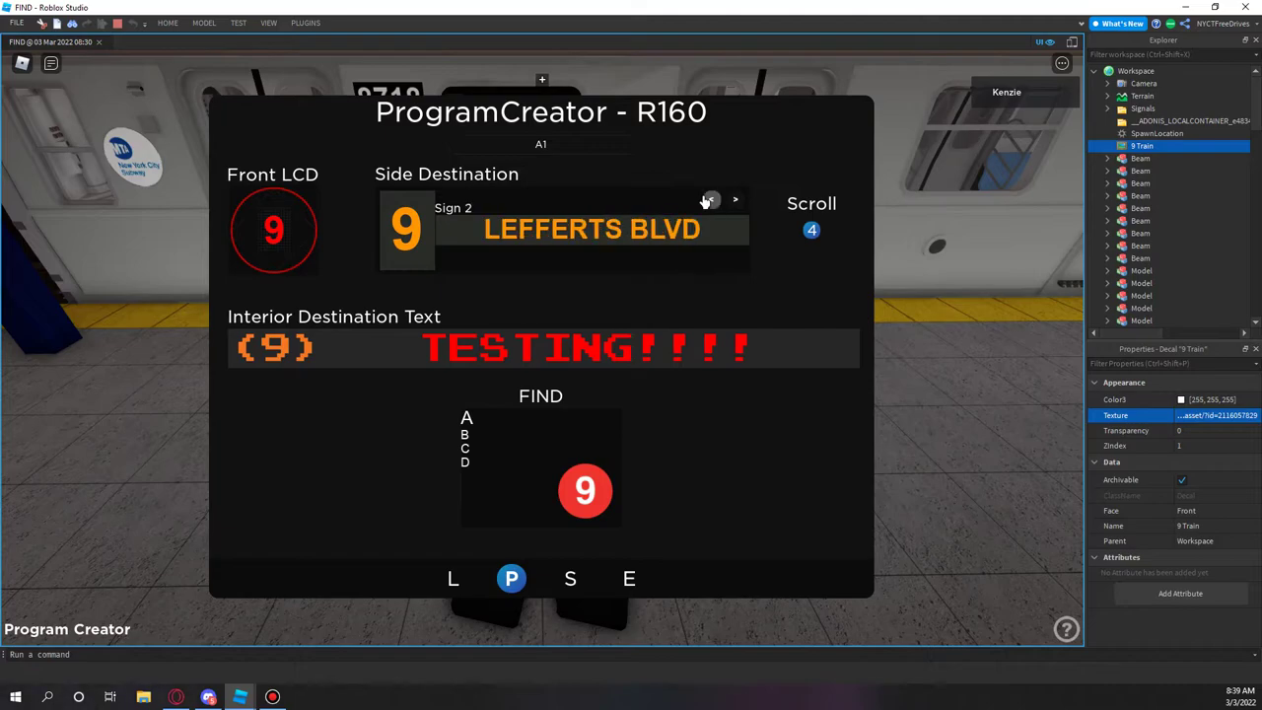
{"action": "left_click", "coordinate": [710, 200]}
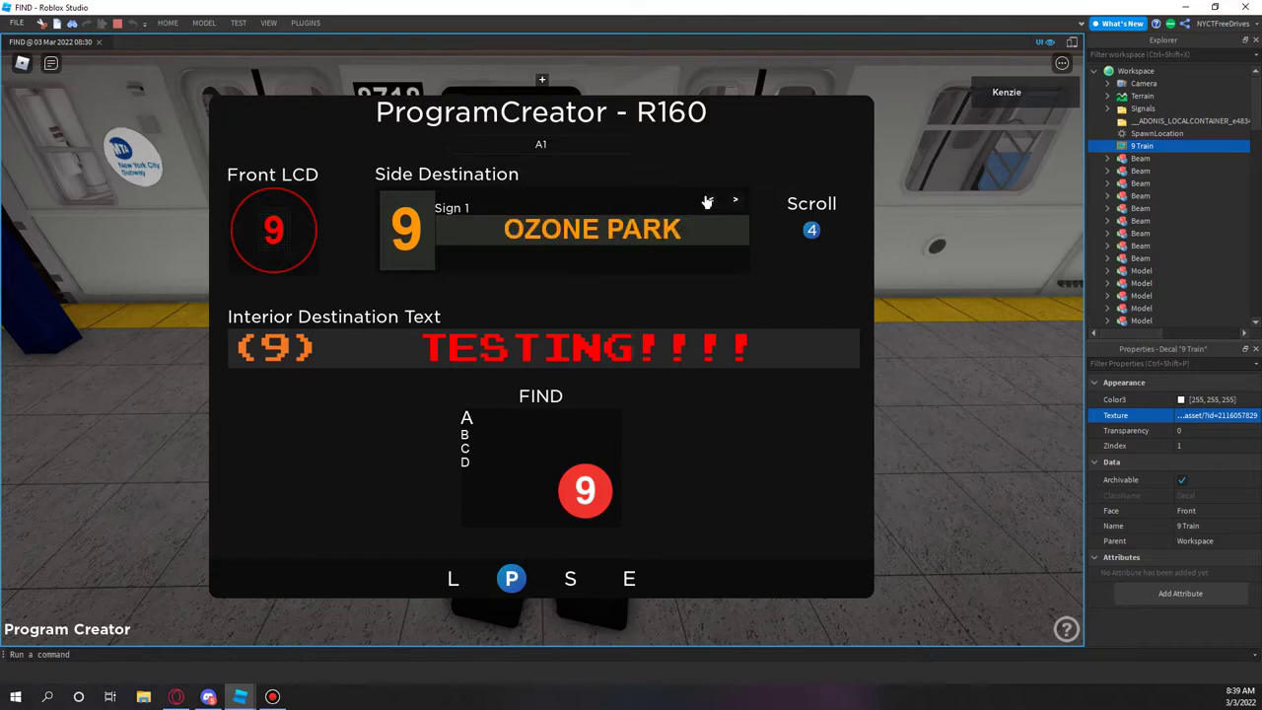
{"action": "left_click", "coordinate": [572, 582]}
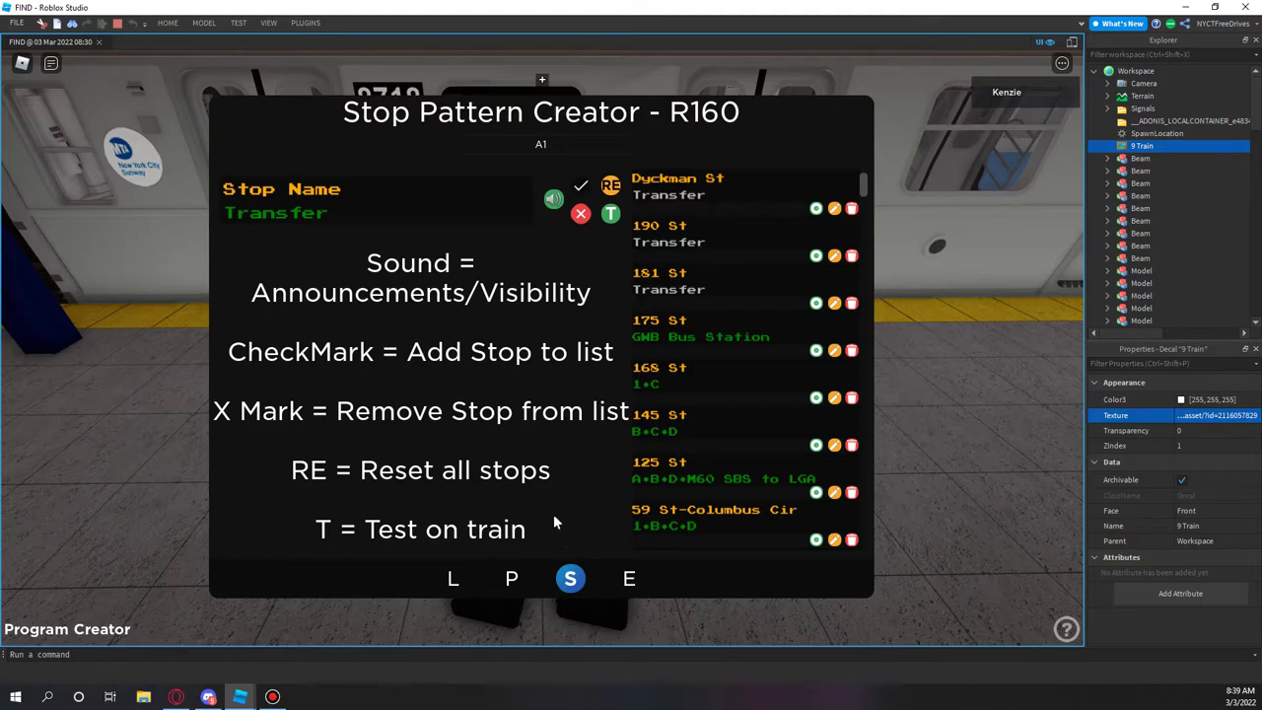
Change Dyckman St's transfer line to 'BX12 TRANSFER' and toggle it to its announcement entry.
{"action": "scroll", "coordinate": [759, 305], "scroll_direction": "down", "scroll_amount": 10}
{"action": "scroll", "coordinate": [759, 304], "scroll_direction": "down", "scroll_amount": 5}
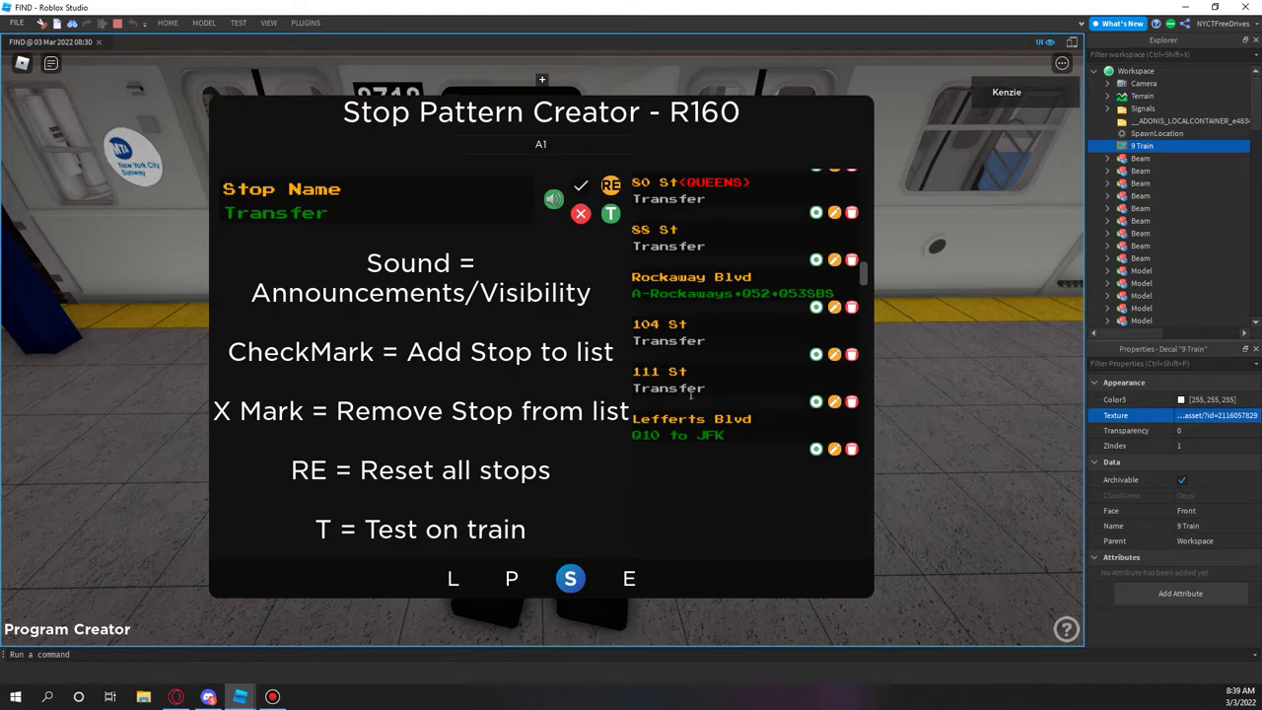
{"action": "left_click", "coordinate": [614, 408]}
{"action": "scroll", "coordinate": [849, 194], "scroll_direction": "up", "scroll_amount": 15}
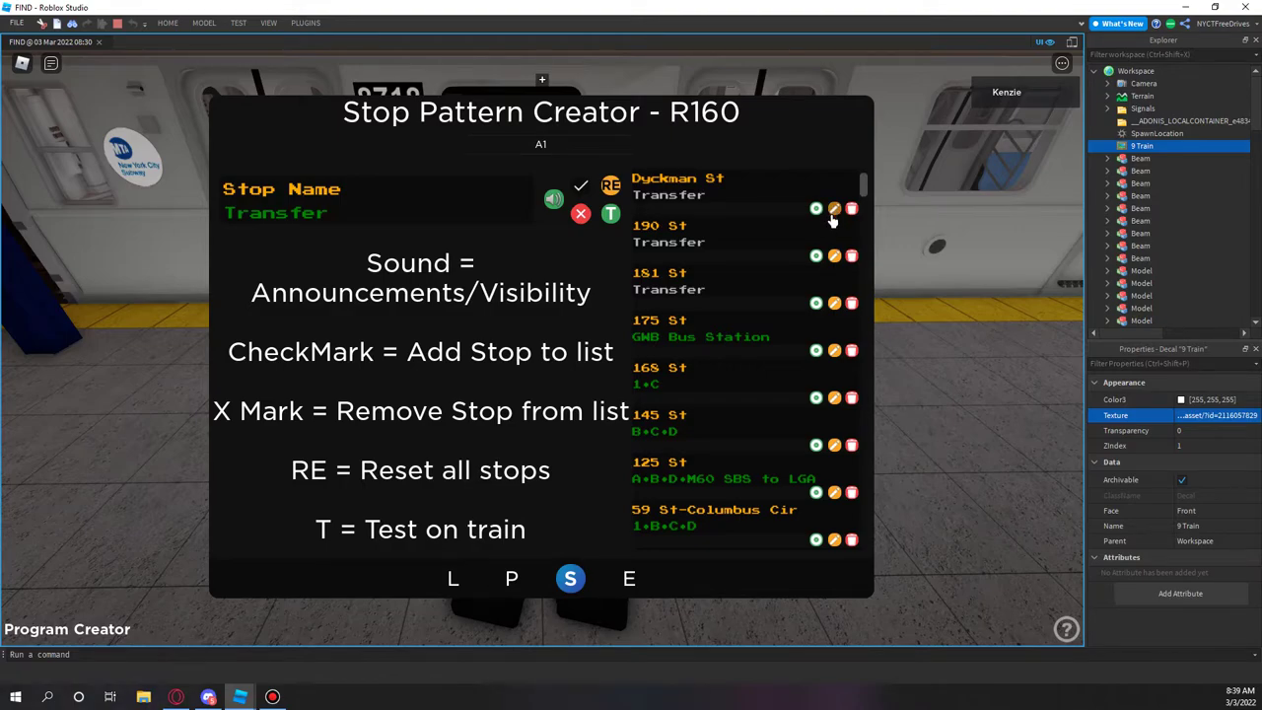
{"action": "left_click", "coordinate": [831, 214]}
{"action": "type", "text": "BX12 TRANSFER"}
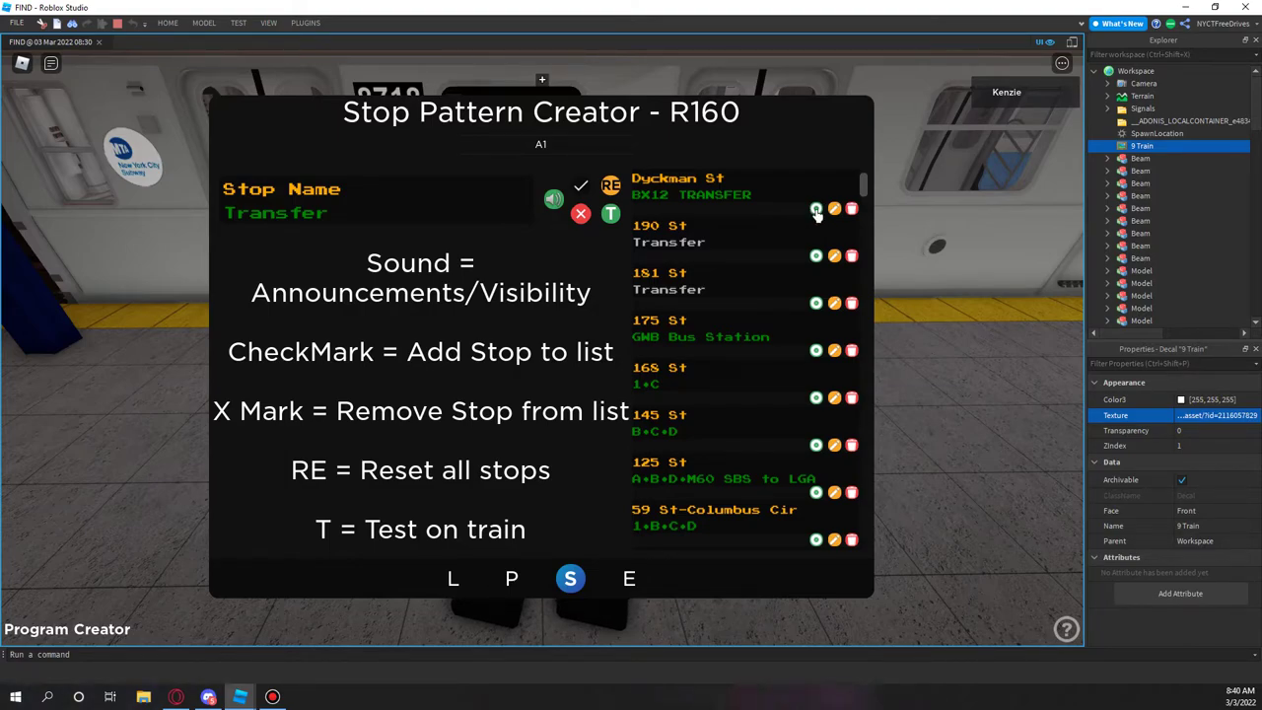
{"action": "left_click", "coordinate": [816, 210]}
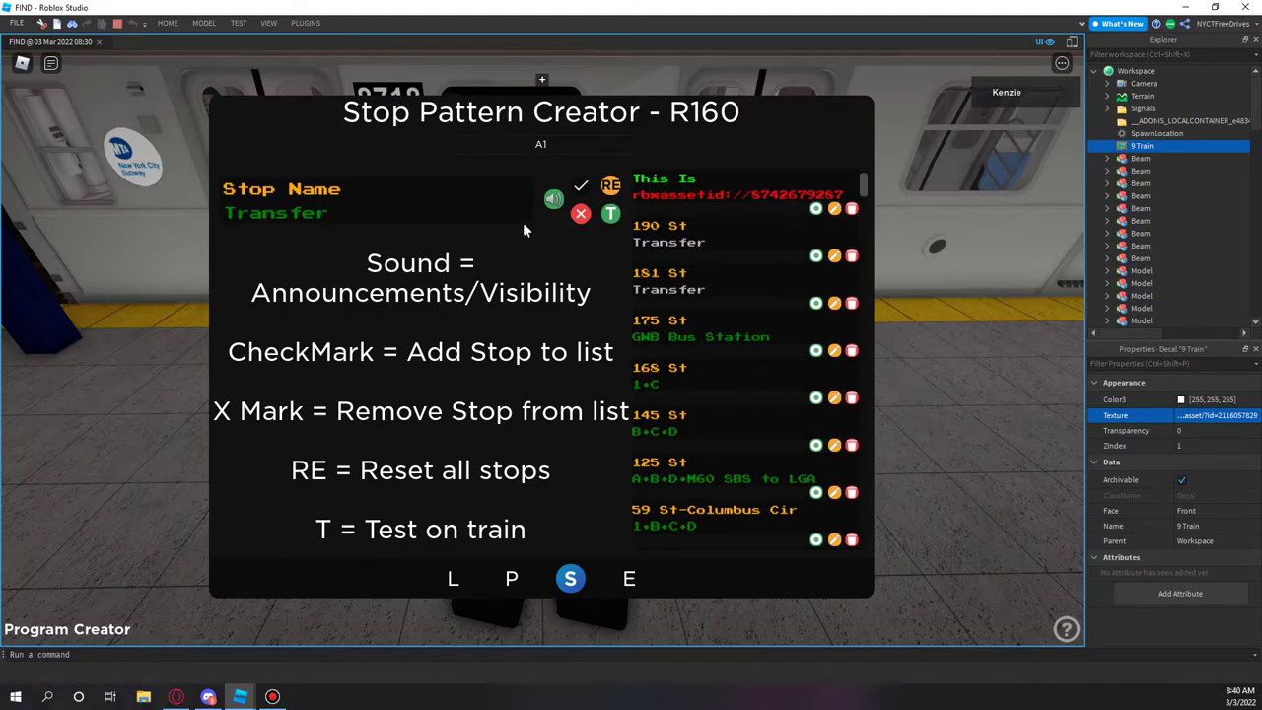
Toggle announcements on 190 St and 181 St, then revert them and the first stop.
{"action": "left_click", "coordinate": [816, 256]}
{"action": "left_click", "coordinate": [816, 303]}
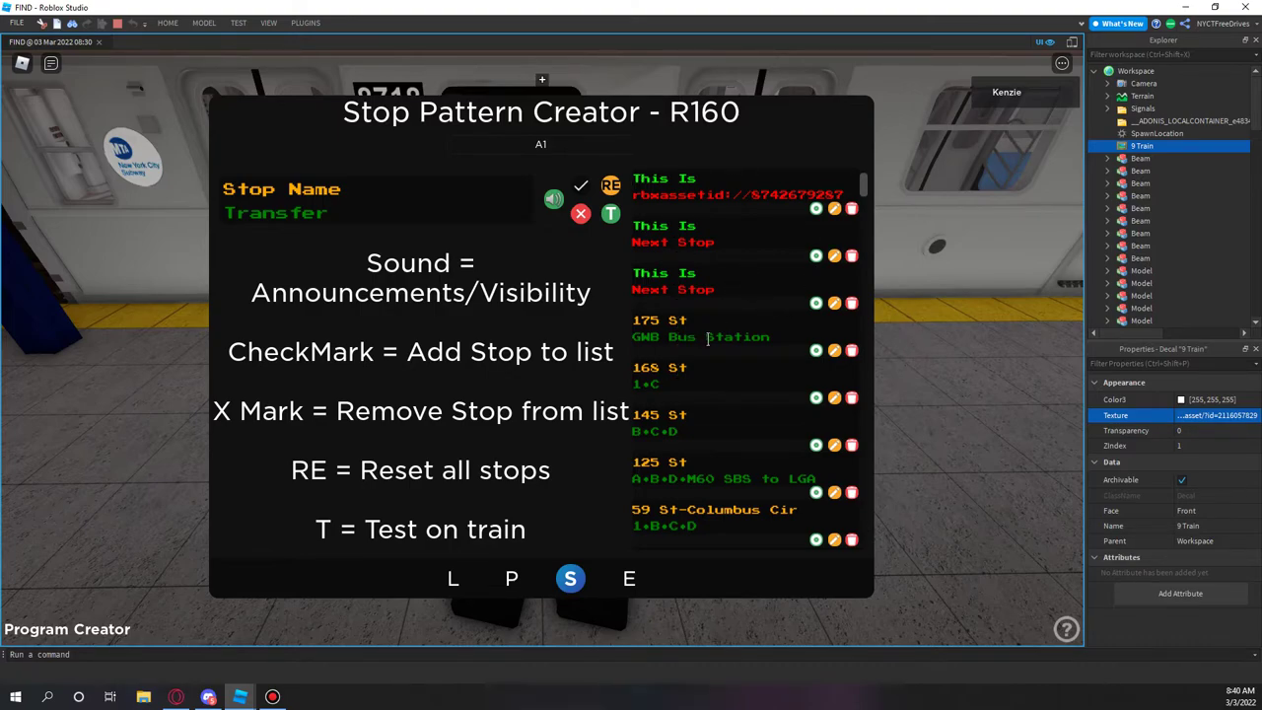
{"action": "left_click", "coordinate": [815, 302]}
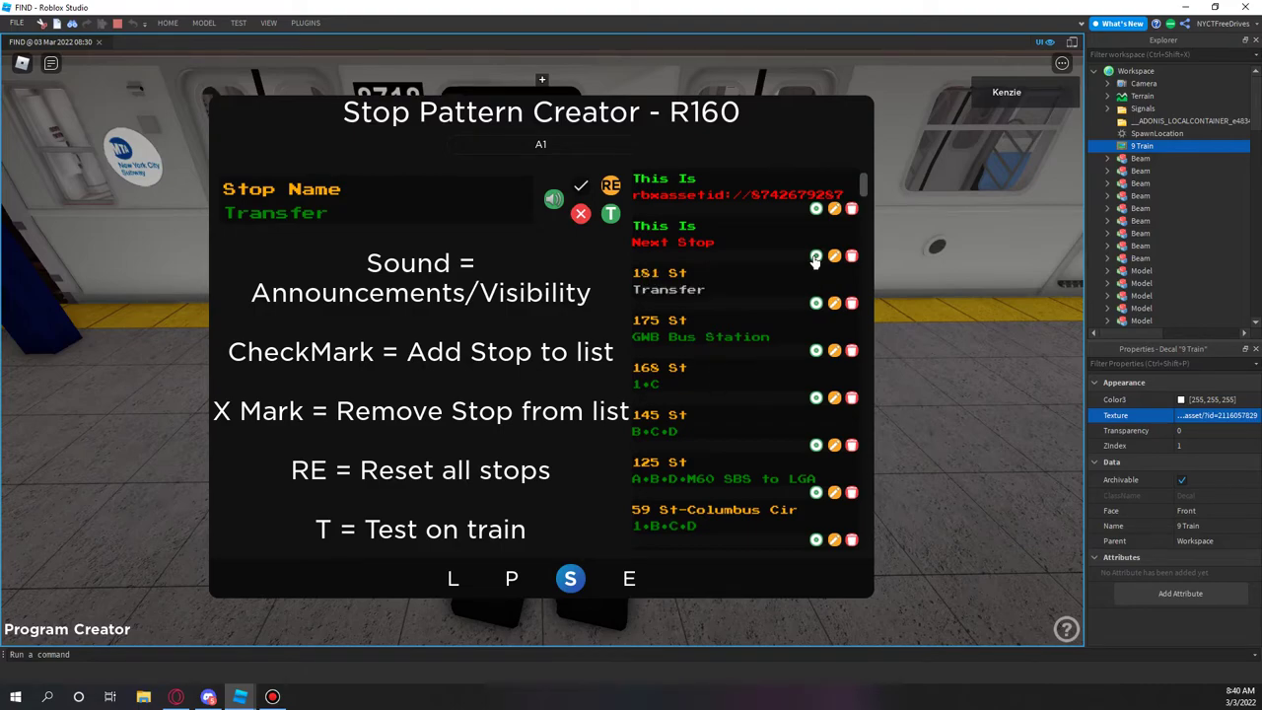
{"action": "left_click", "coordinate": [815, 256]}
{"action": "left_click", "coordinate": [817, 208]}
Delete 104 St and 111 St from the stop pattern.
{"action": "scroll", "coordinate": [807, 314], "scroll_direction": "down", "scroll_amount": 3}
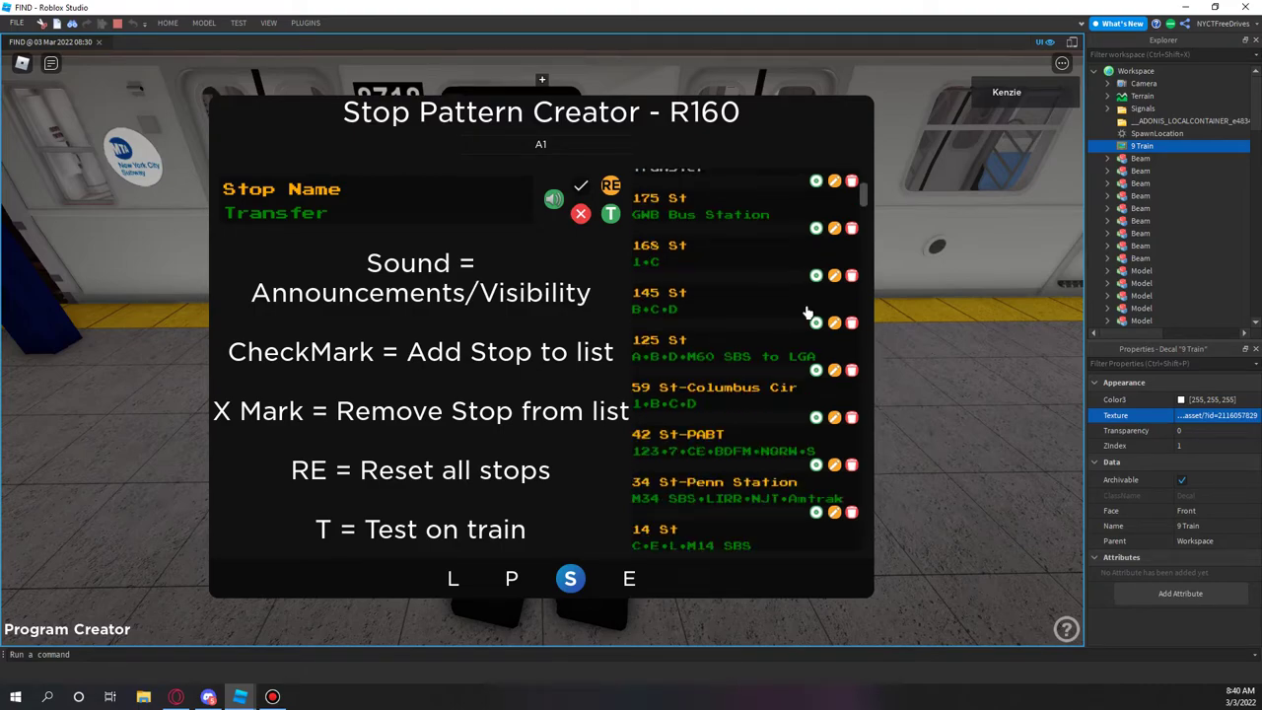
{"action": "scroll", "coordinate": [806, 313], "scroll_direction": "down", "scroll_amount": 10}
{"action": "scroll", "coordinate": [810, 319], "scroll_direction": "up", "scroll_amount": 5}
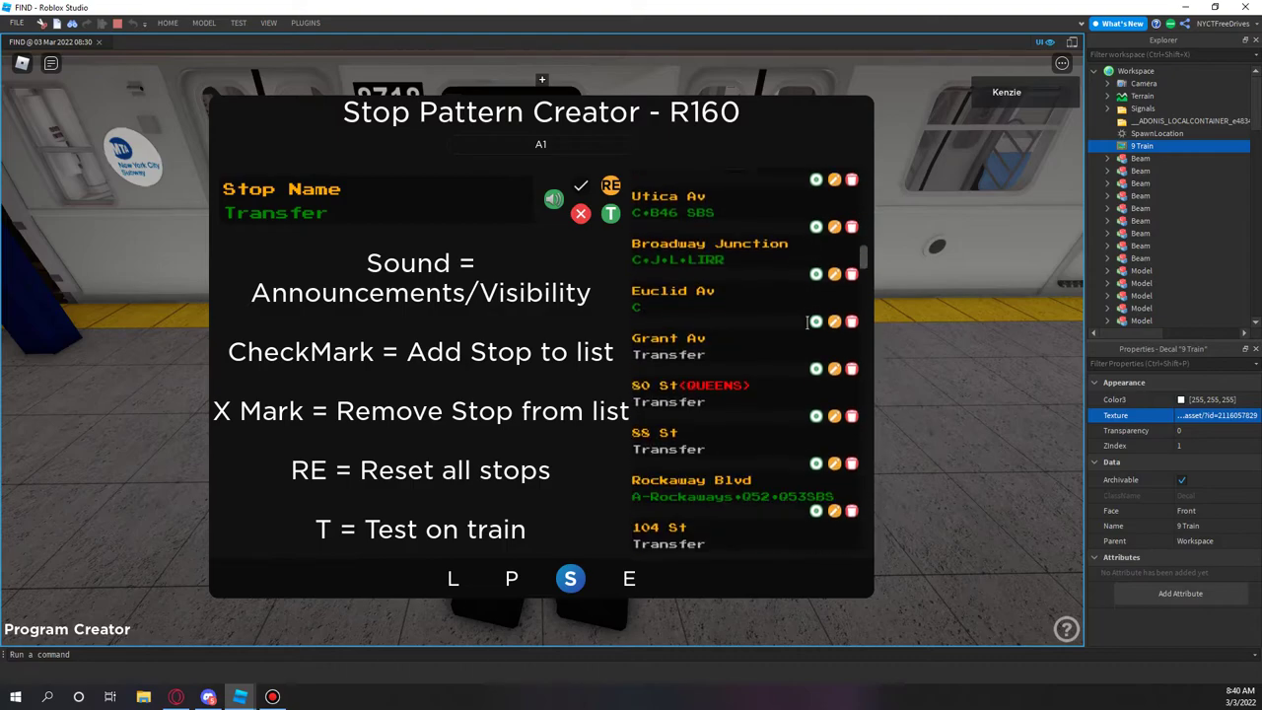
{"action": "scroll", "coordinate": [806, 322], "scroll_direction": "down", "scroll_amount": 5}
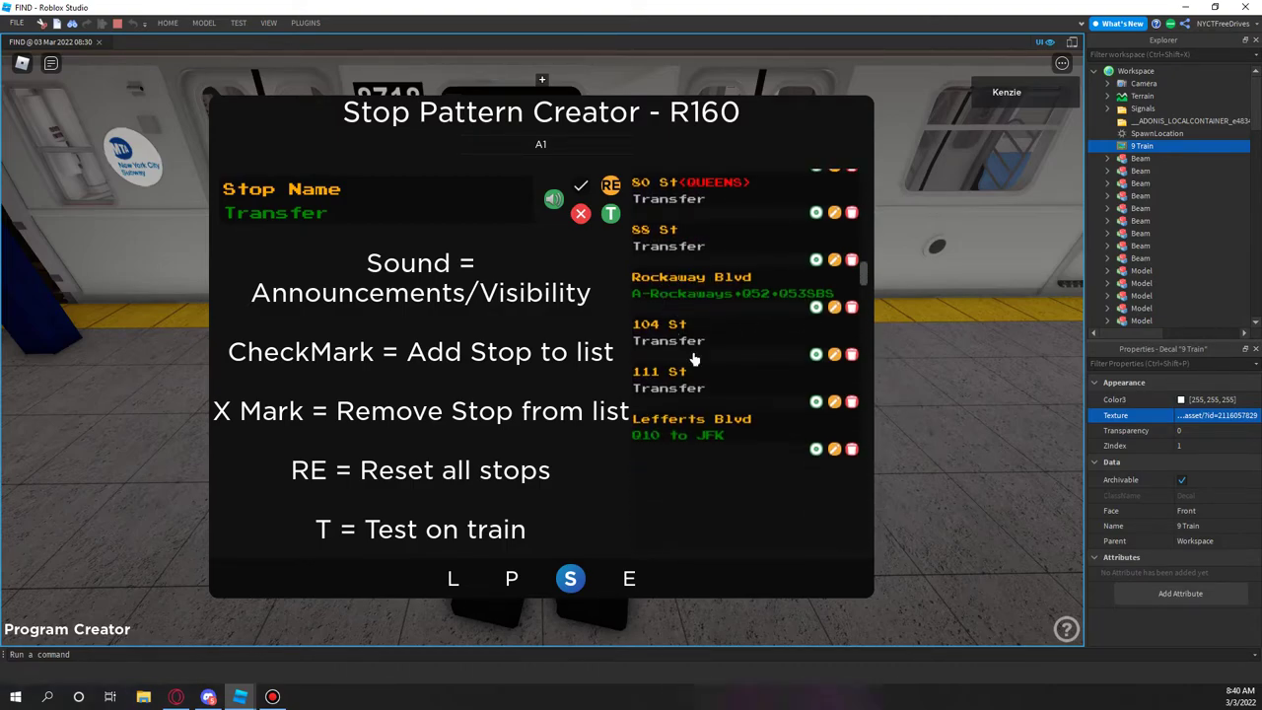
{"action": "left_click", "coordinate": [853, 355]}
{"action": "left_click", "coordinate": [851, 355]}
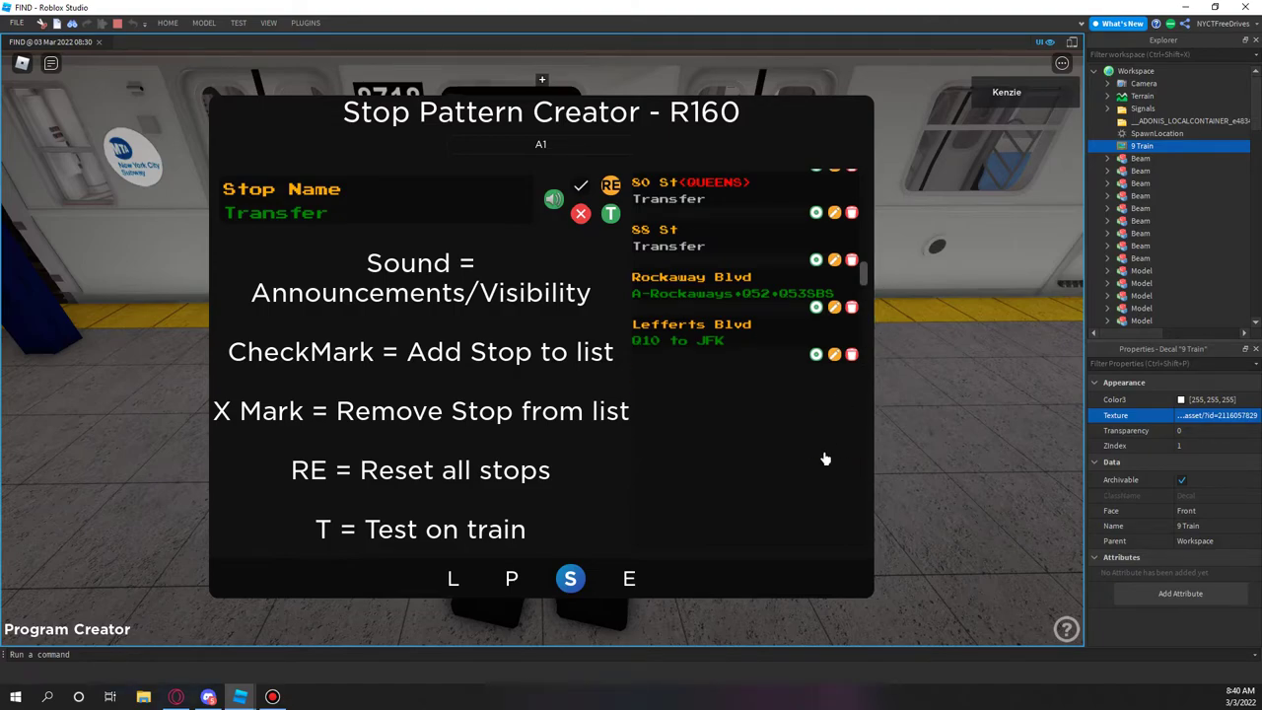
Toggle the first stop's announcement view on and off and review the stop list.
{"action": "left_click", "coordinate": [553, 200]}
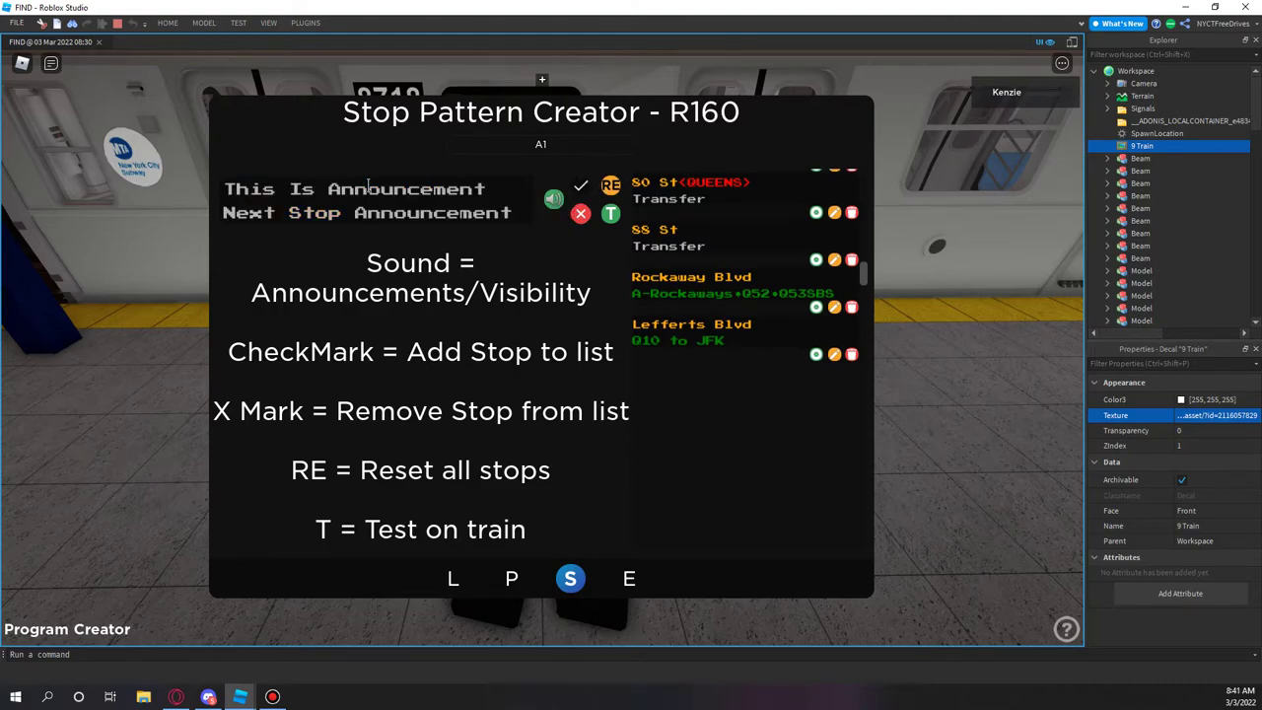
{"action": "left_click", "coordinate": [553, 200]}
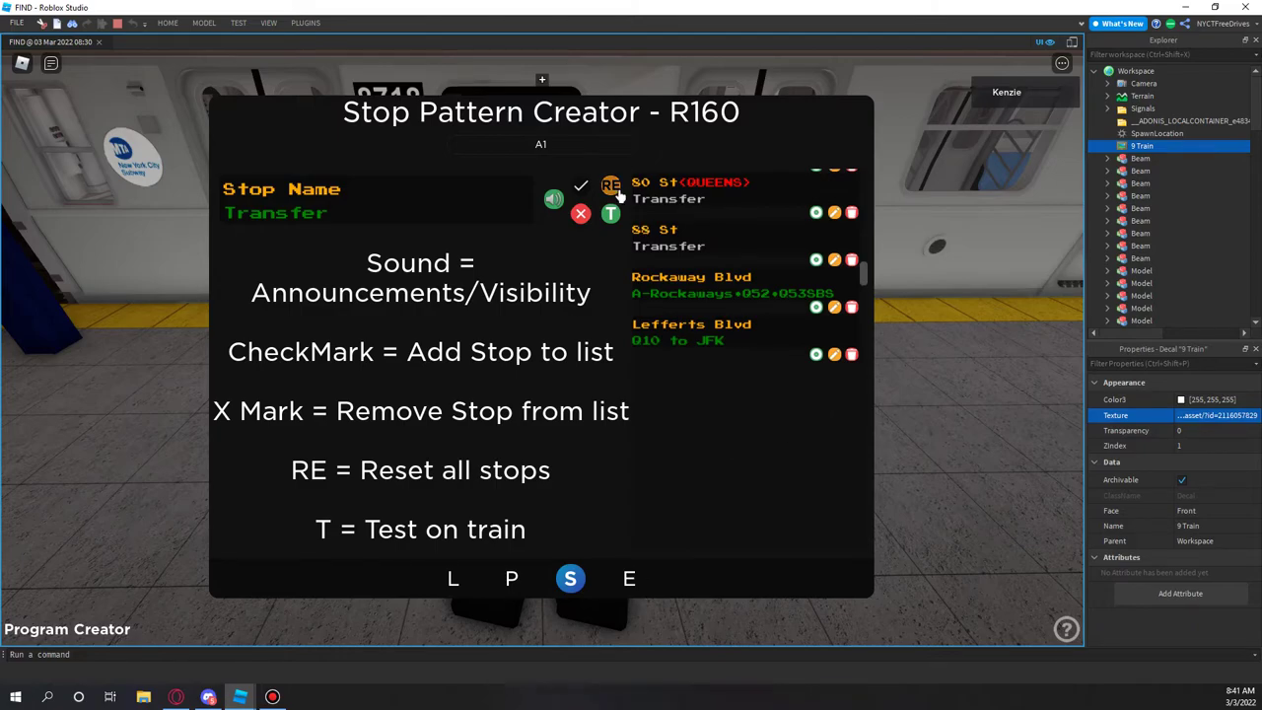
{"action": "scroll", "coordinate": [746, 434], "scroll_direction": "up", "scroll_amount": 4}
{"action": "scroll", "coordinate": [746, 434], "scroll_direction": "up", "scroll_amount": 10}
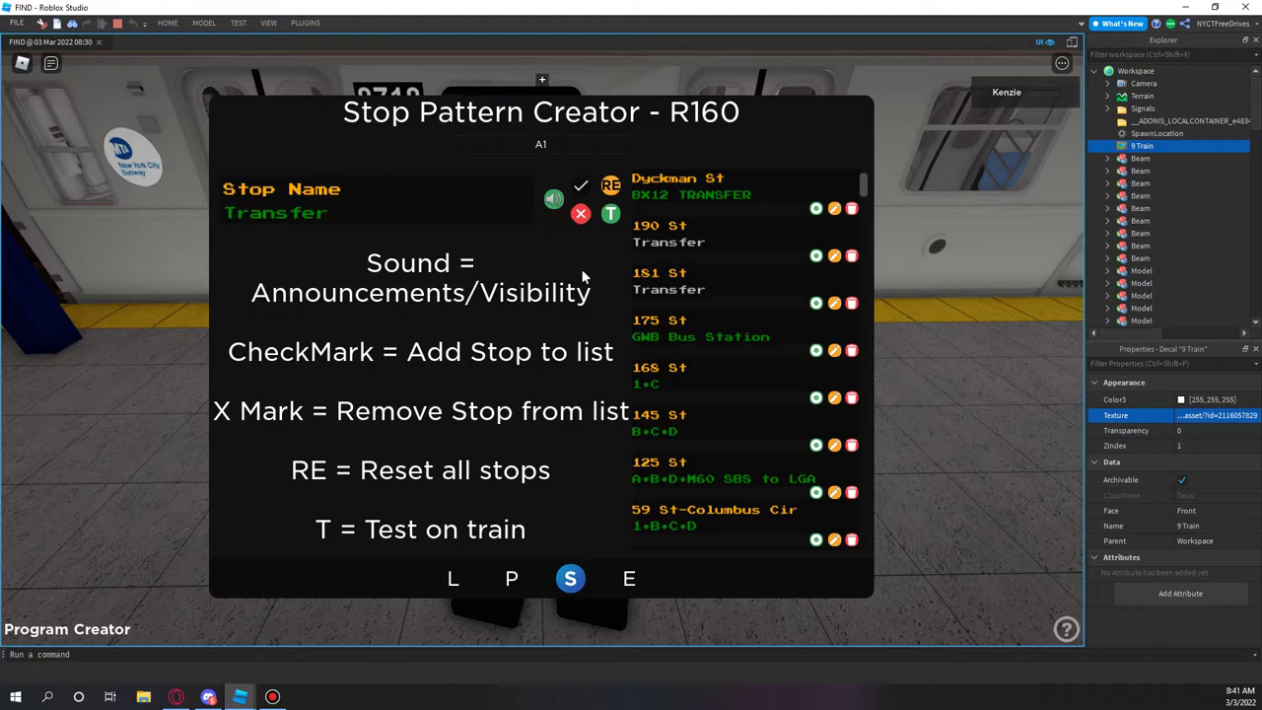
{"action": "scroll", "coordinate": [722, 387], "scroll_direction": "down", "scroll_amount": 10}
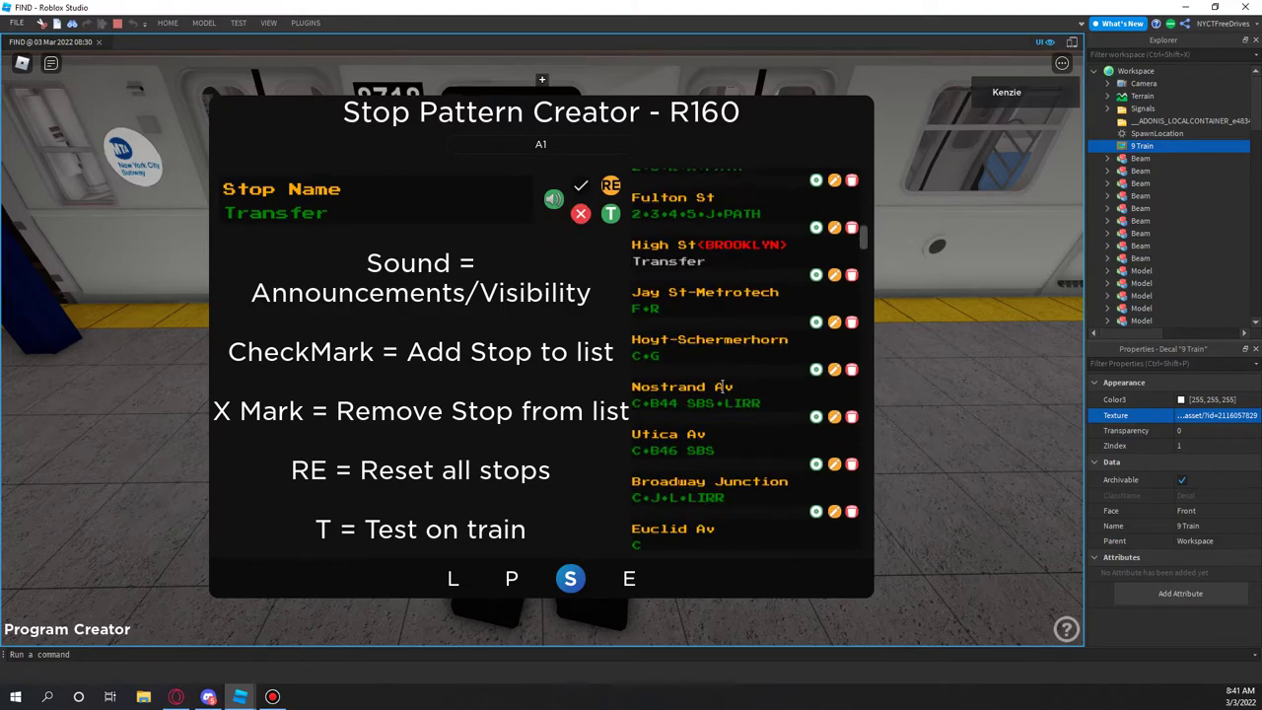
{"action": "scroll", "coordinate": [723, 386], "scroll_direction": "down", "scroll_amount": 5}
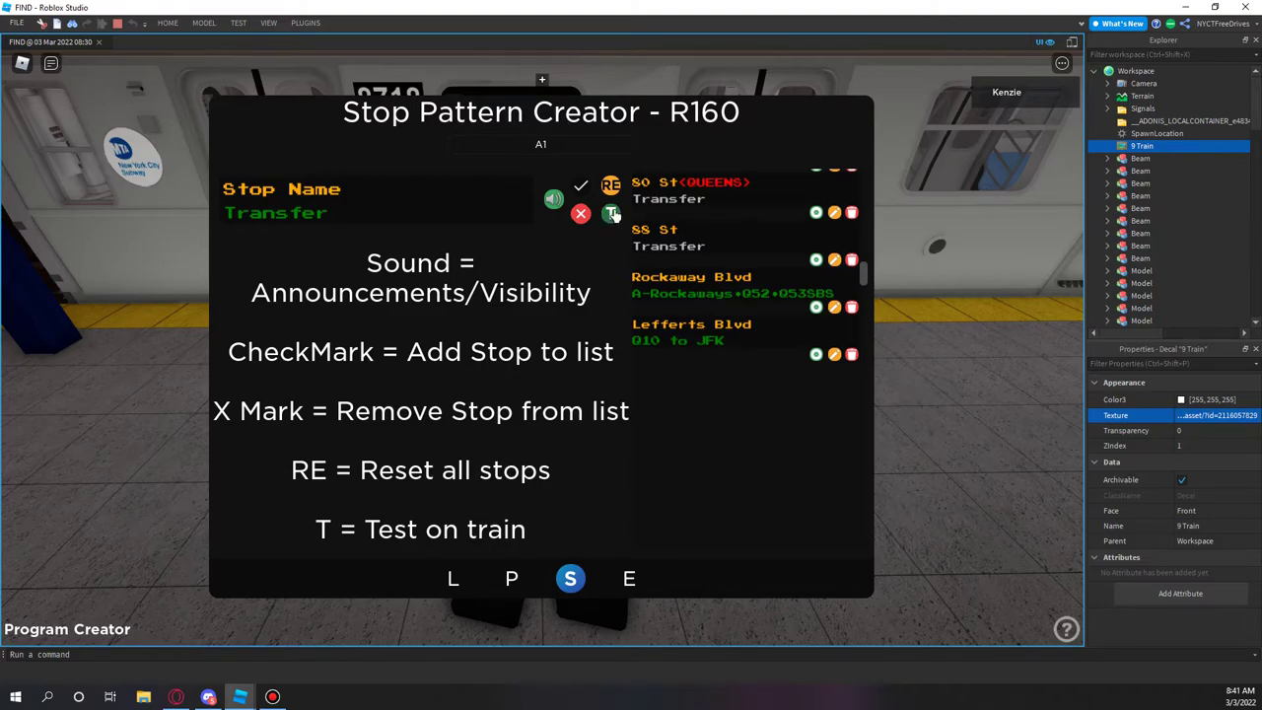
Test the edited 9-train program on the train.
{"action": "left_click", "coordinate": [630, 577]}
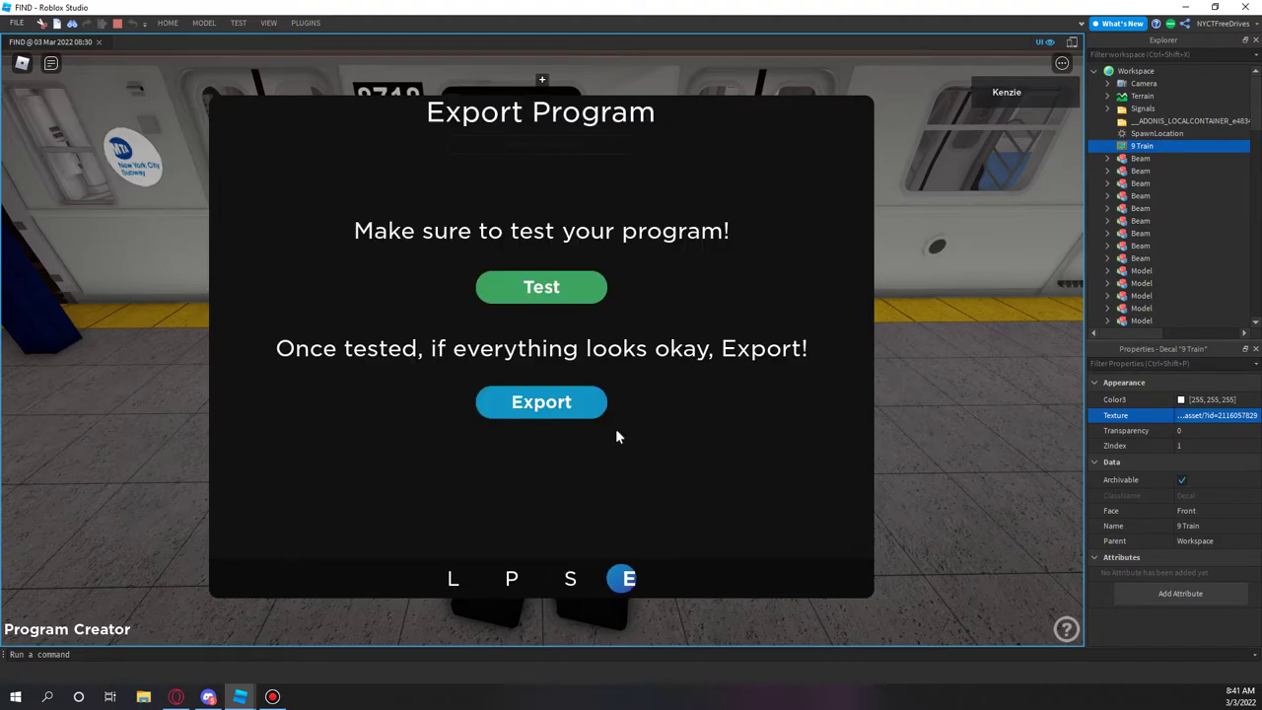
{"action": "left_click", "coordinate": [576, 578]}
{"action": "left_click", "coordinate": [611, 215]}
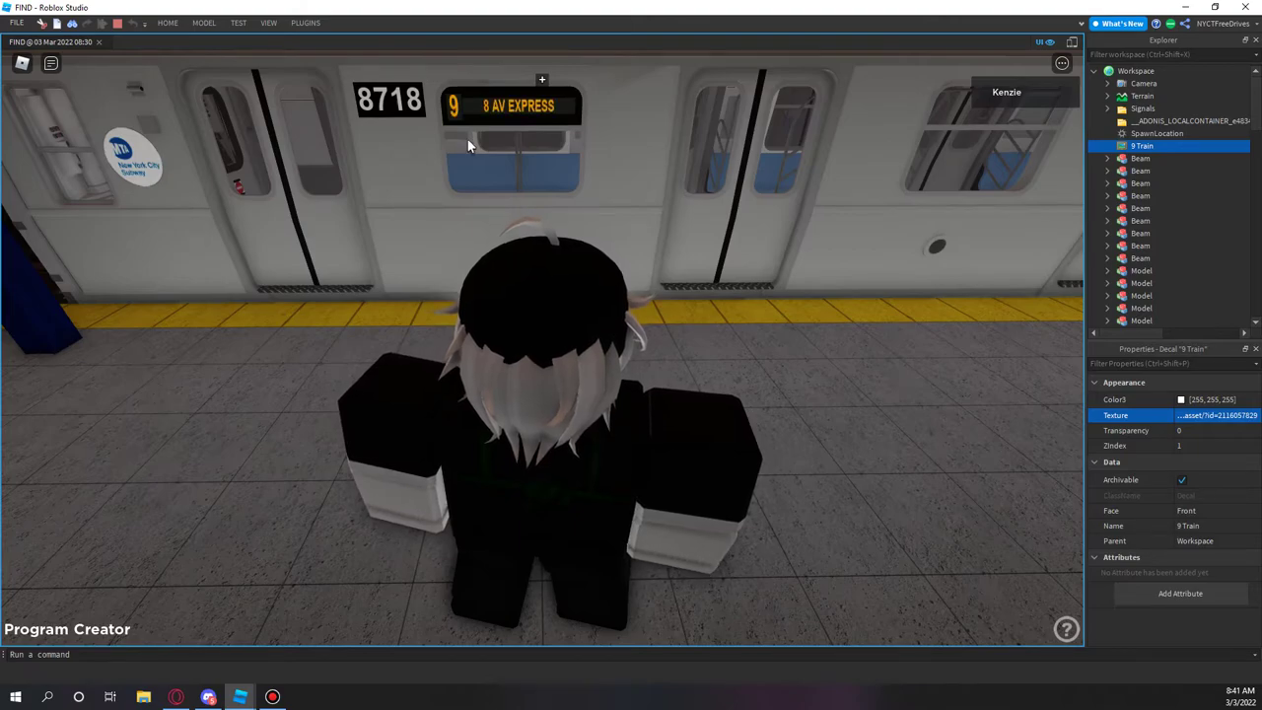
Zoom onto train 8718's side sign, then fly inside to the Next Stop display.
{"action": "scroll", "coordinate": [518, 136], "scroll_direction": "up", "scroll_amount": 5}
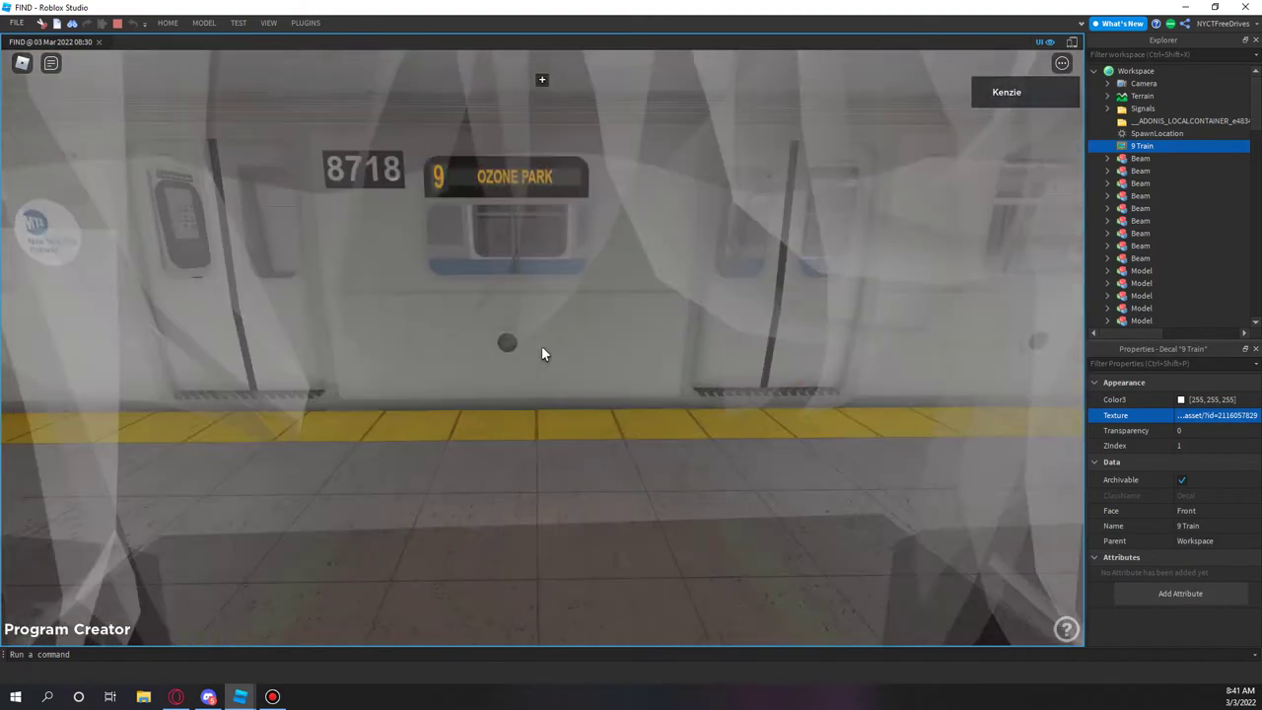
{"action": "scroll", "coordinate": [541, 354], "scroll_direction": "up", "scroll_amount": 3}
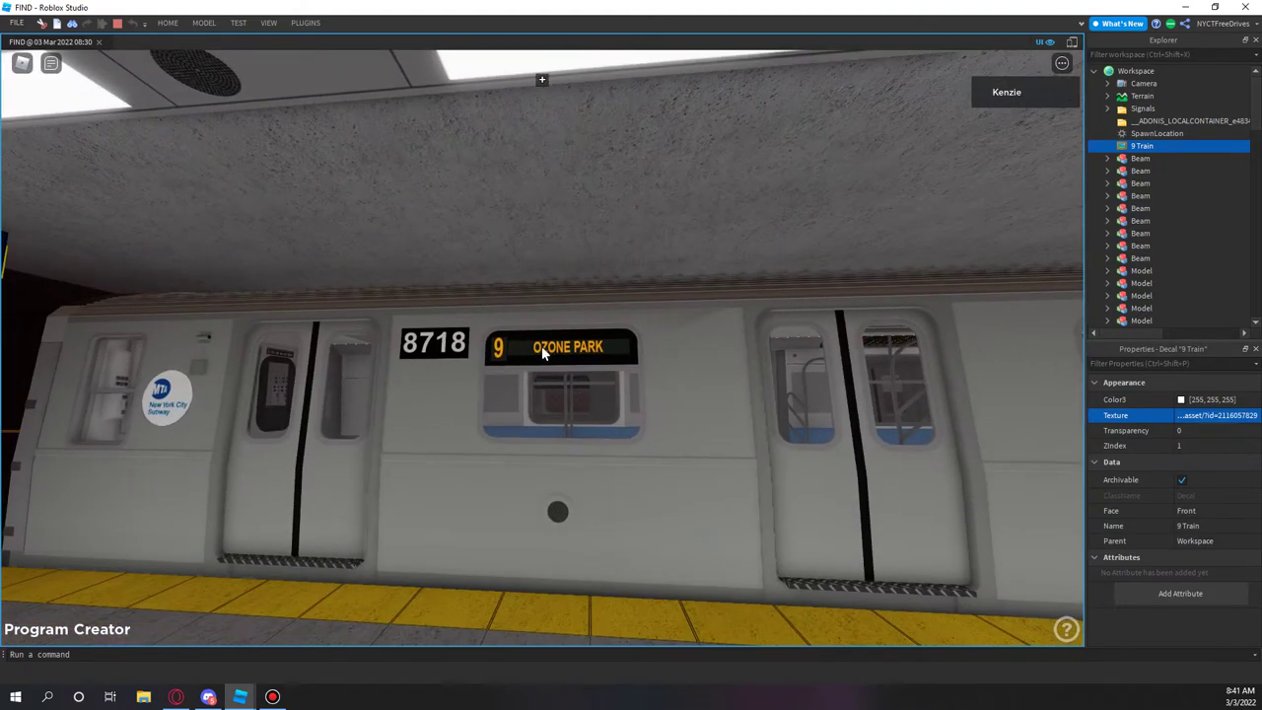
{"action": "key", "text": "w"}
{"action": "key", "text": "w"}
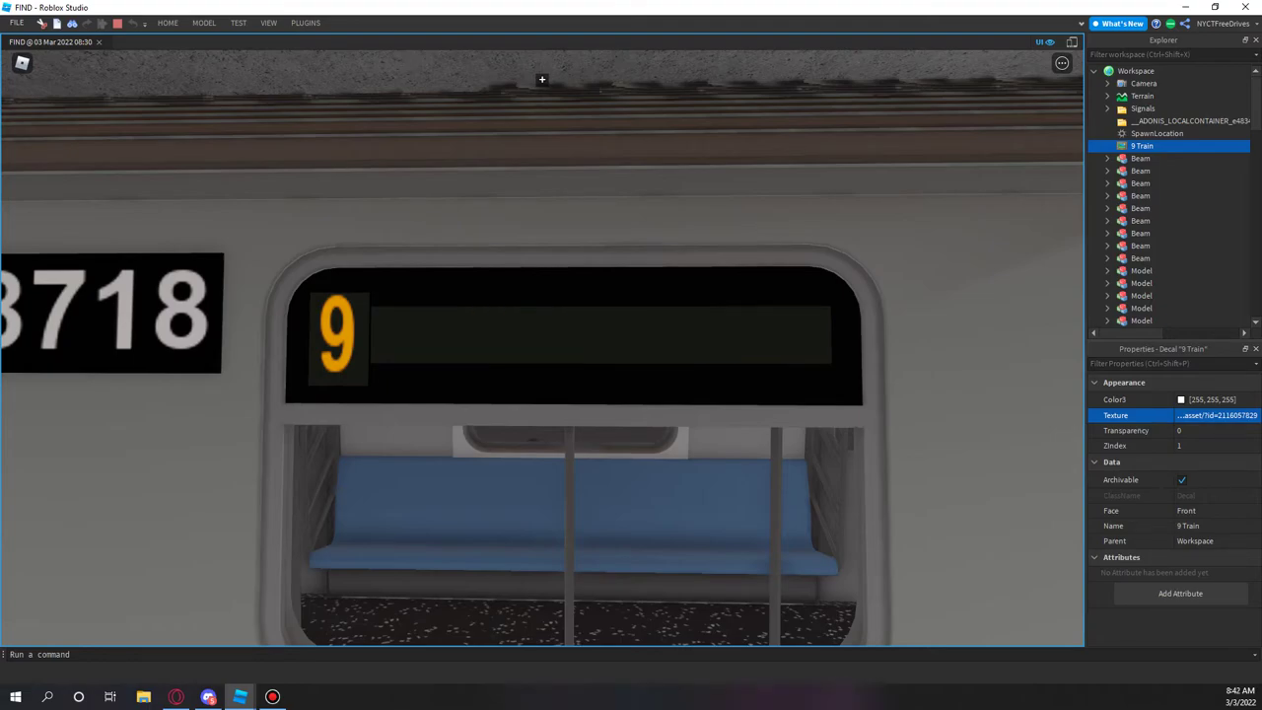
{"action": "key", "text": "s"}
{"action": "key", "text": "s"}
{"action": "right_click_drag", "start_coordinate": [541, 79], "coordinate": [542, 79]}
{"action": "key", "text": "w"}
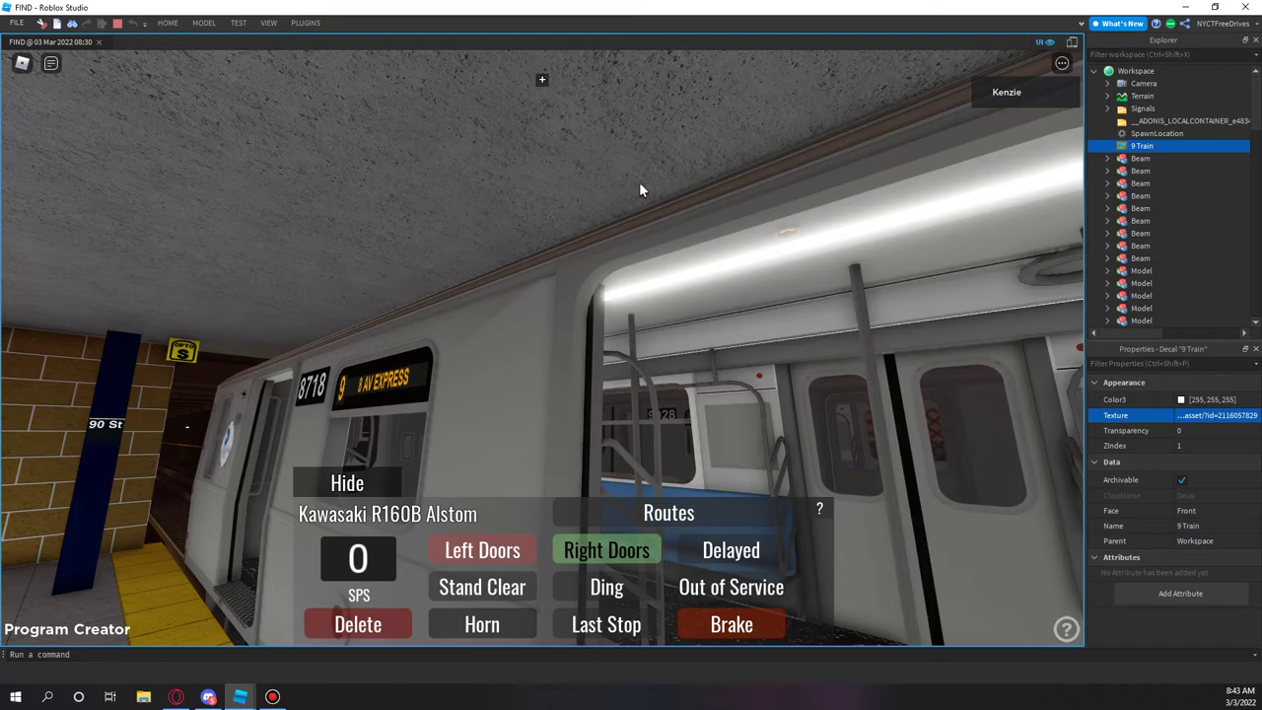
Load the FSBS1 Coney Island program from the existing program list.
{"action": "scroll", "coordinate": [394, 329], "scroll_direction": "down", "scroll_amount": 5}
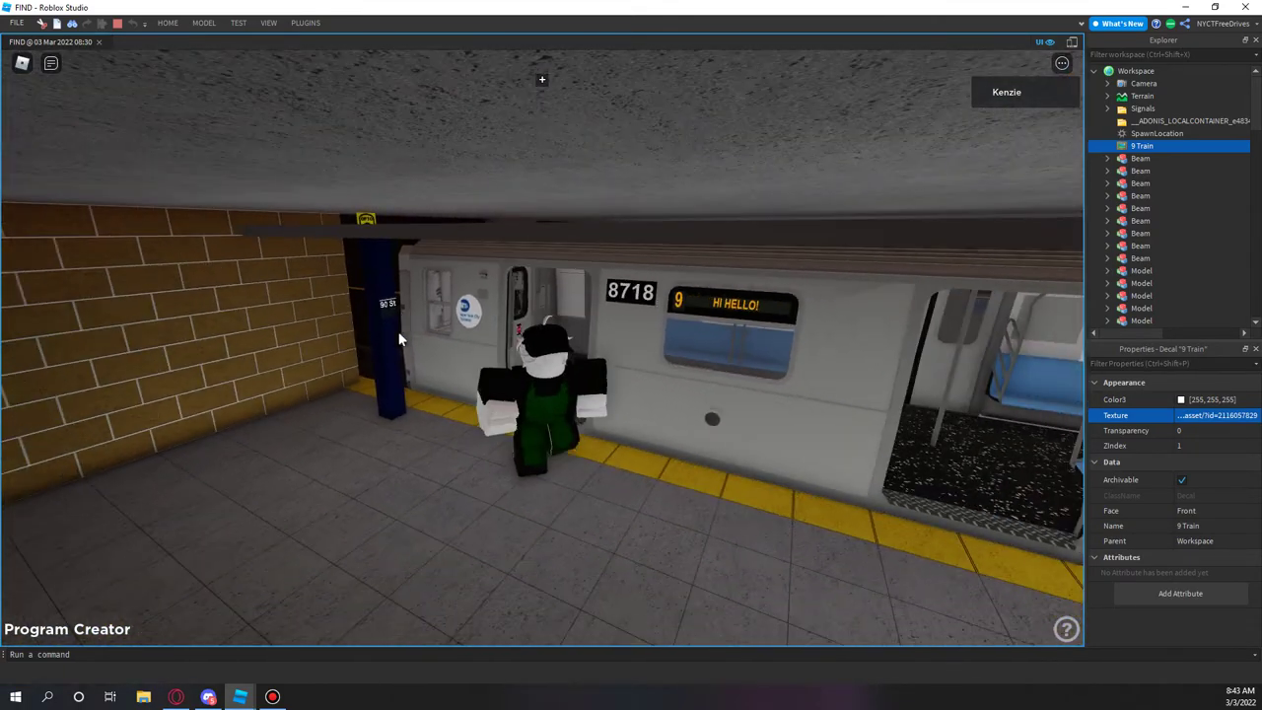
{"action": "left_click", "coordinate": [126, 627]}
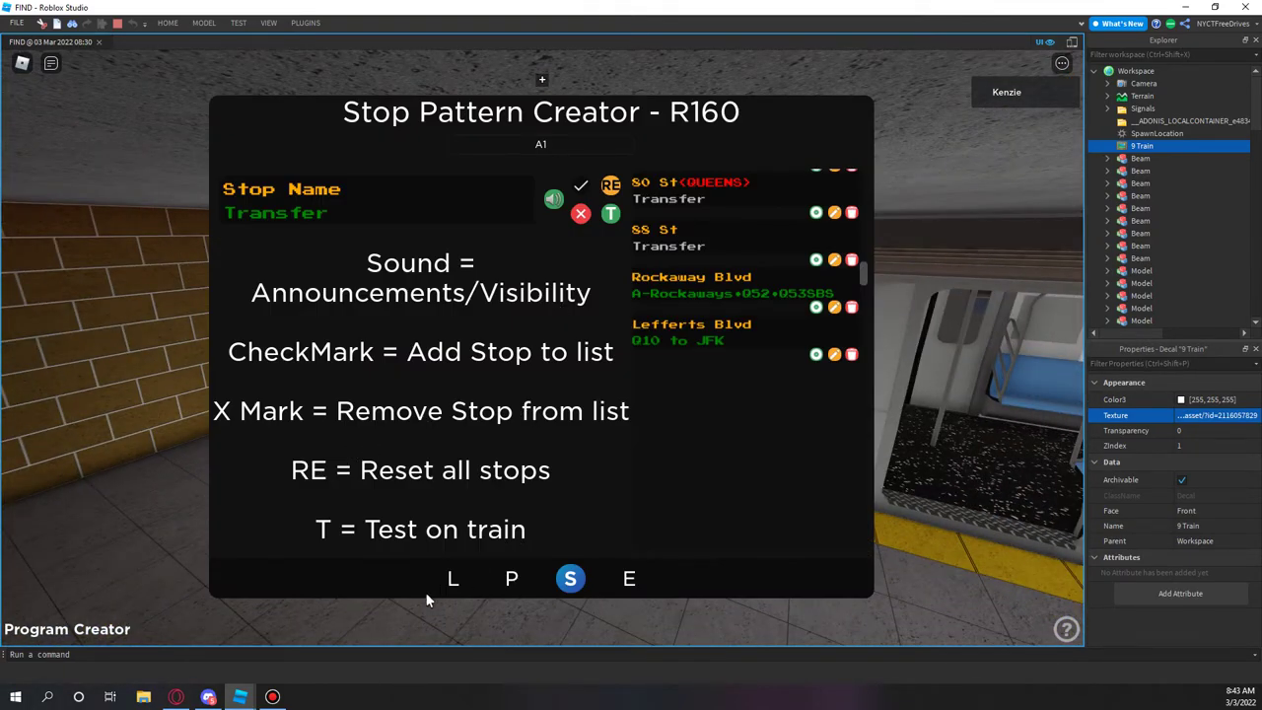
{"action": "left_click", "coordinate": [453, 579]}
{"action": "scroll", "coordinate": [498, 394], "scroll_direction": "down", "scroll_amount": 10}
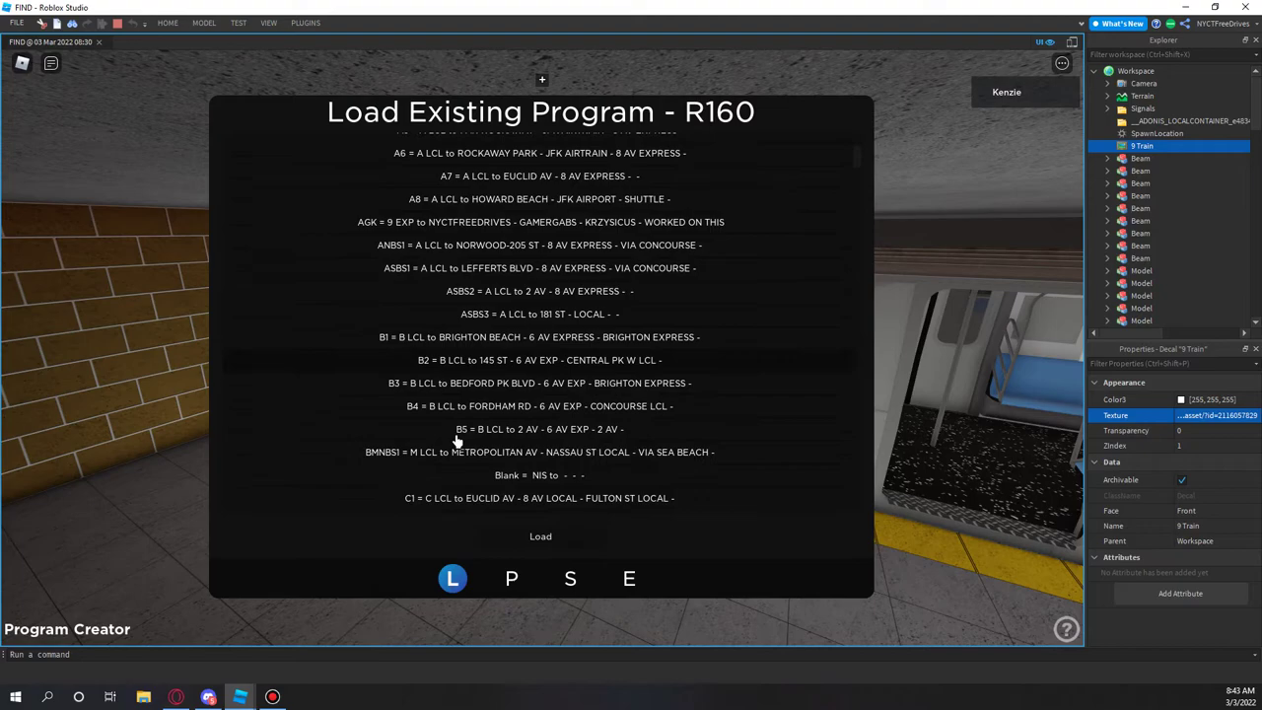
{"action": "left_click", "coordinate": [555, 535]}
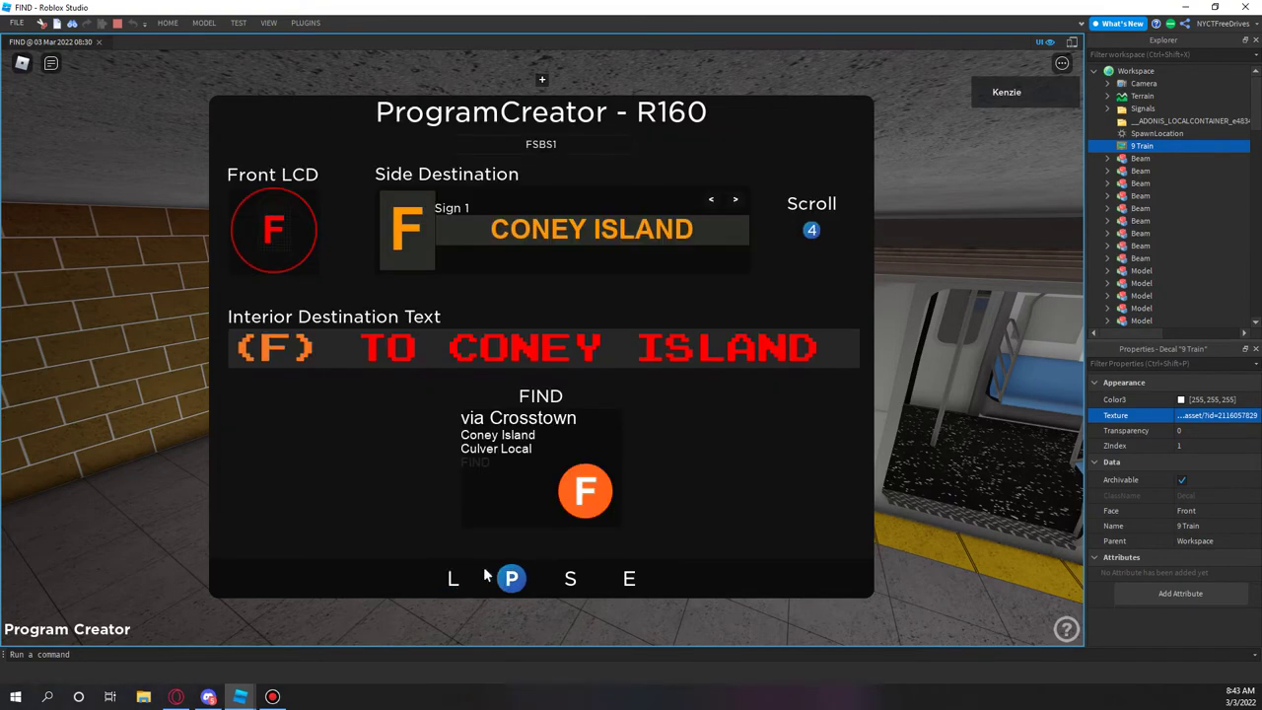
Browse the side destination signs back to the first CONEY ISLAND sign.
{"action": "left_click", "coordinate": [736, 203]}
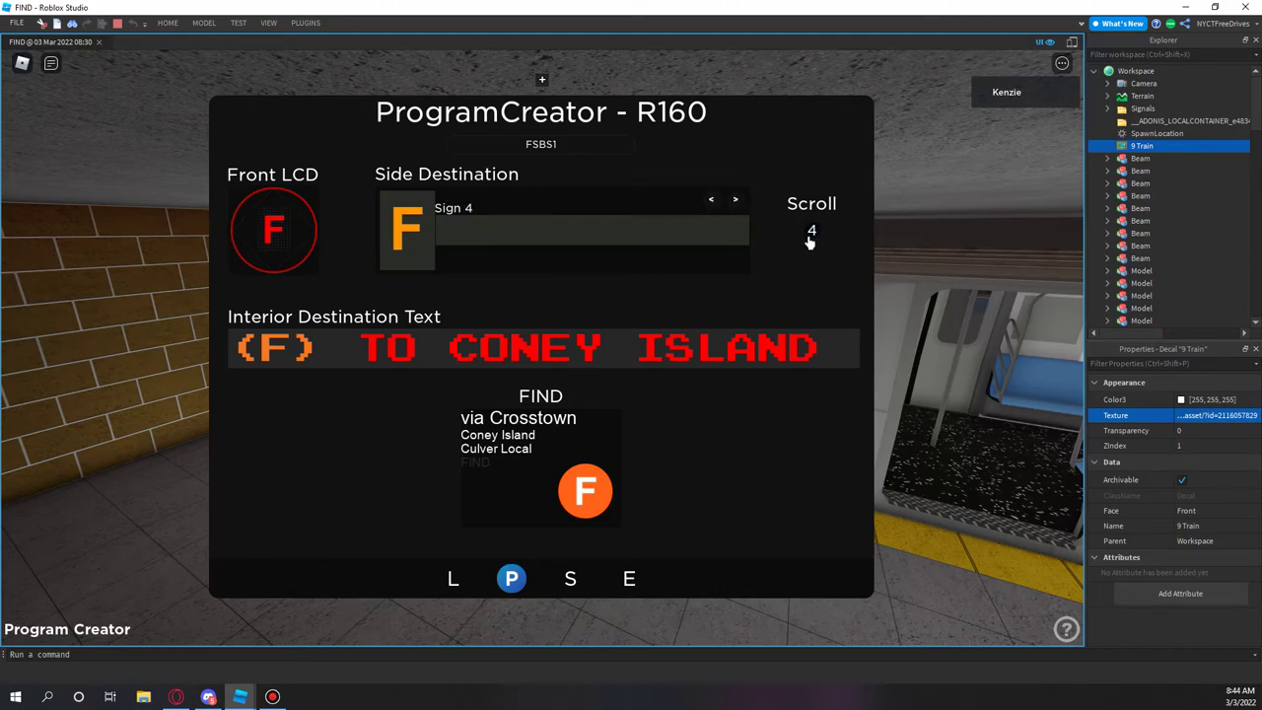
{"action": "left_click", "coordinate": [711, 200]}
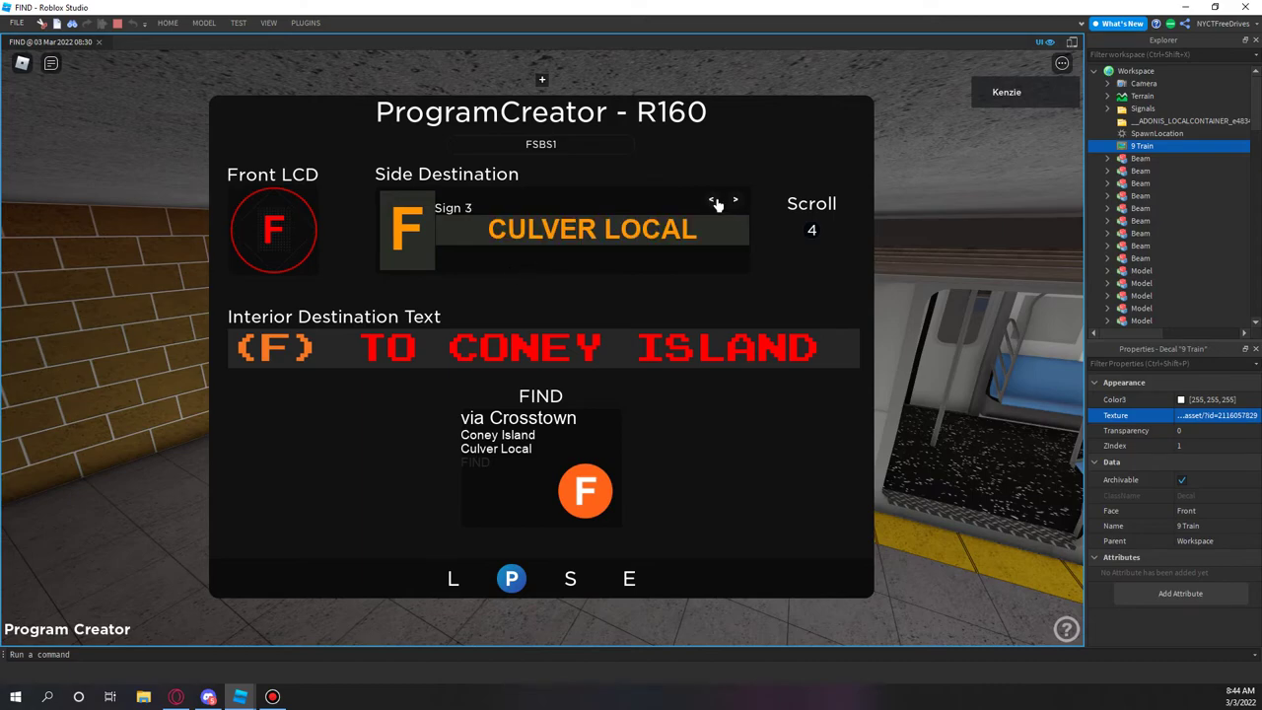
{"action": "left_click", "coordinate": [711, 201]}
{"action": "left_click", "coordinate": [711, 200]}
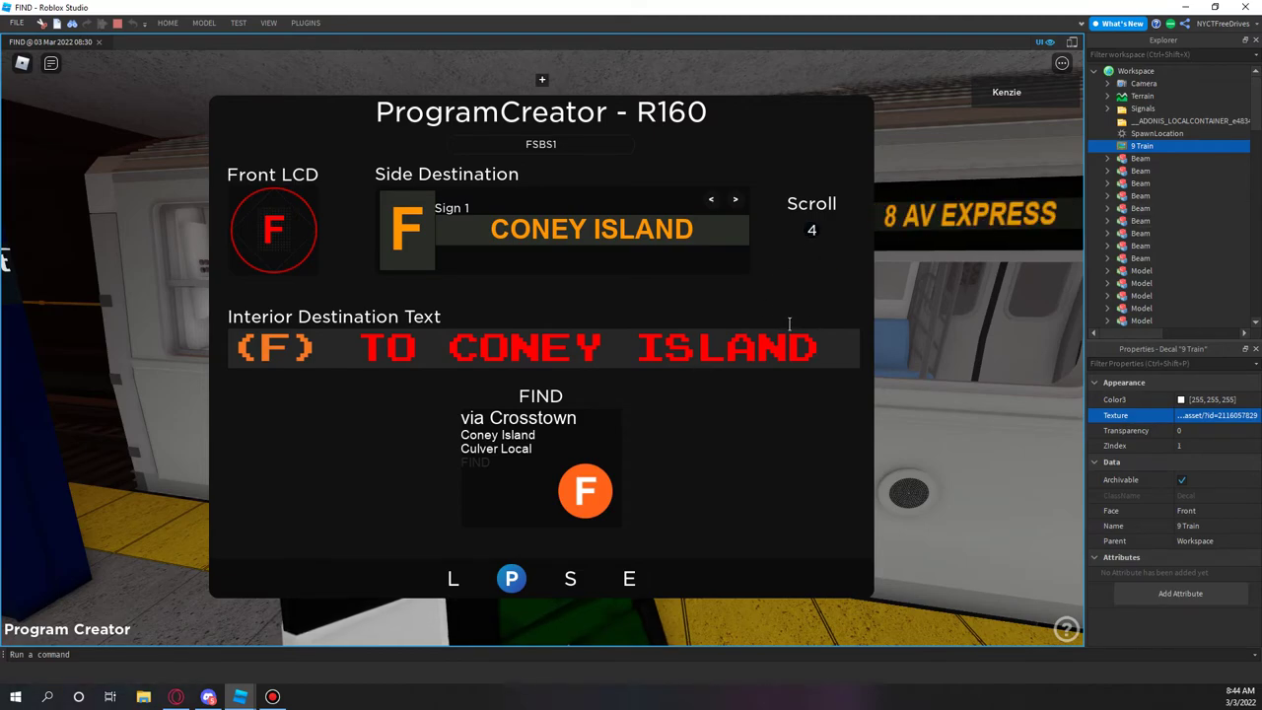
Review the FSBS1 stop list, then test it so train 8718's sign reads F CULVER LOCAL.
{"action": "left_click", "coordinate": [568, 583]}
{"action": "scroll", "coordinate": [671, 276], "scroll_direction": "down", "scroll_amount": 10}
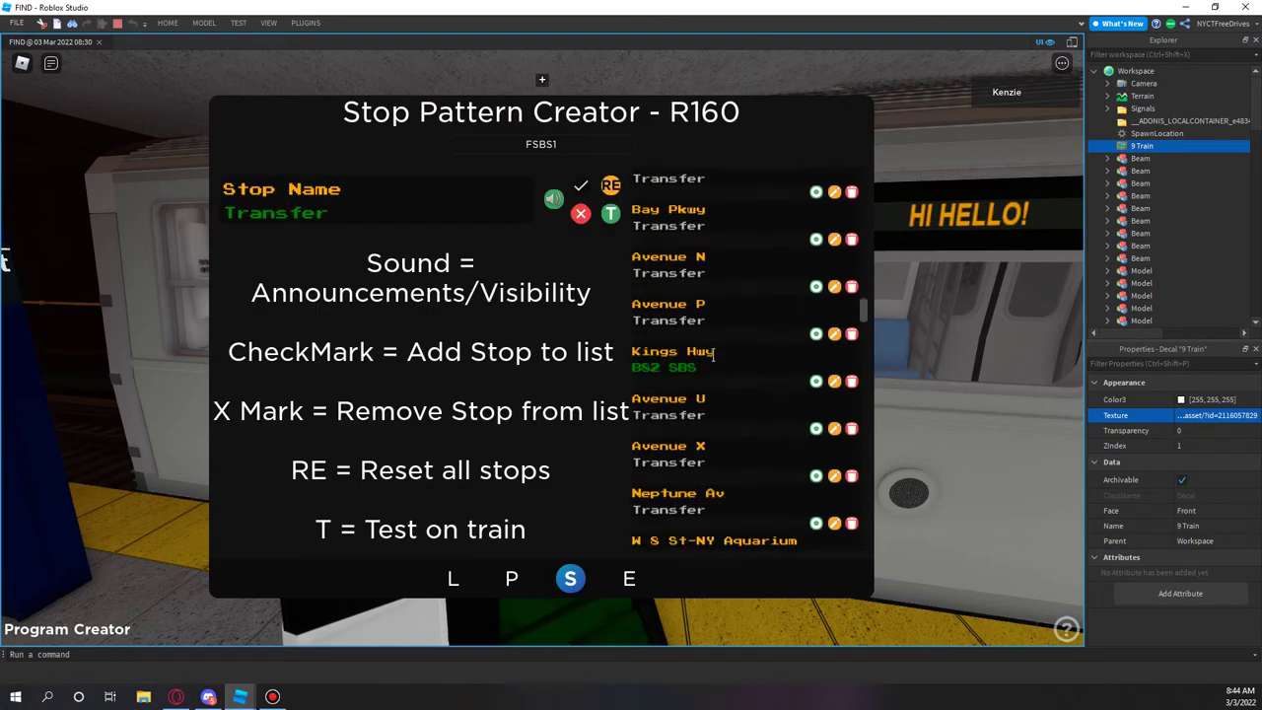
{"action": "scroll", "coordinate": [706, 305], "scroll_direction": "up", "scroll_amount": 10}
{"action": "scroll", "coordinate": [712, 331], "scroll_direction": "up", "scroll_amount": 10}
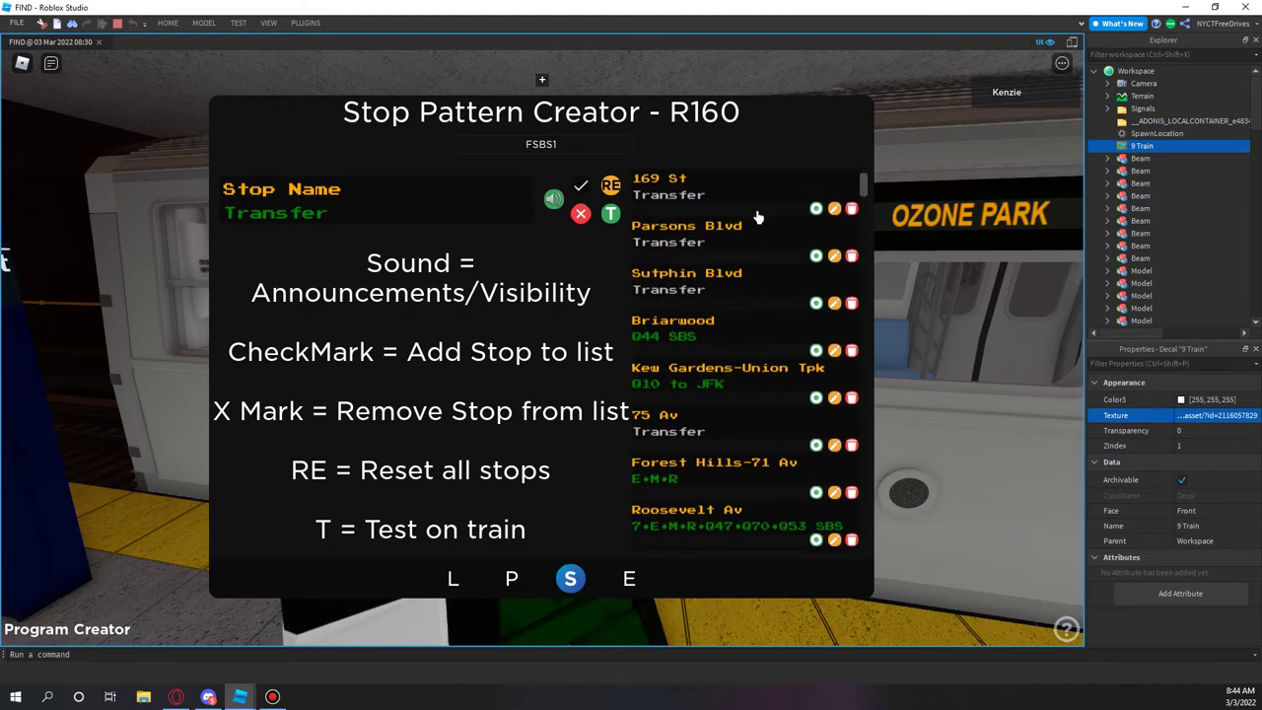
{"action": "left_click", "coordinate": [600, 224]}
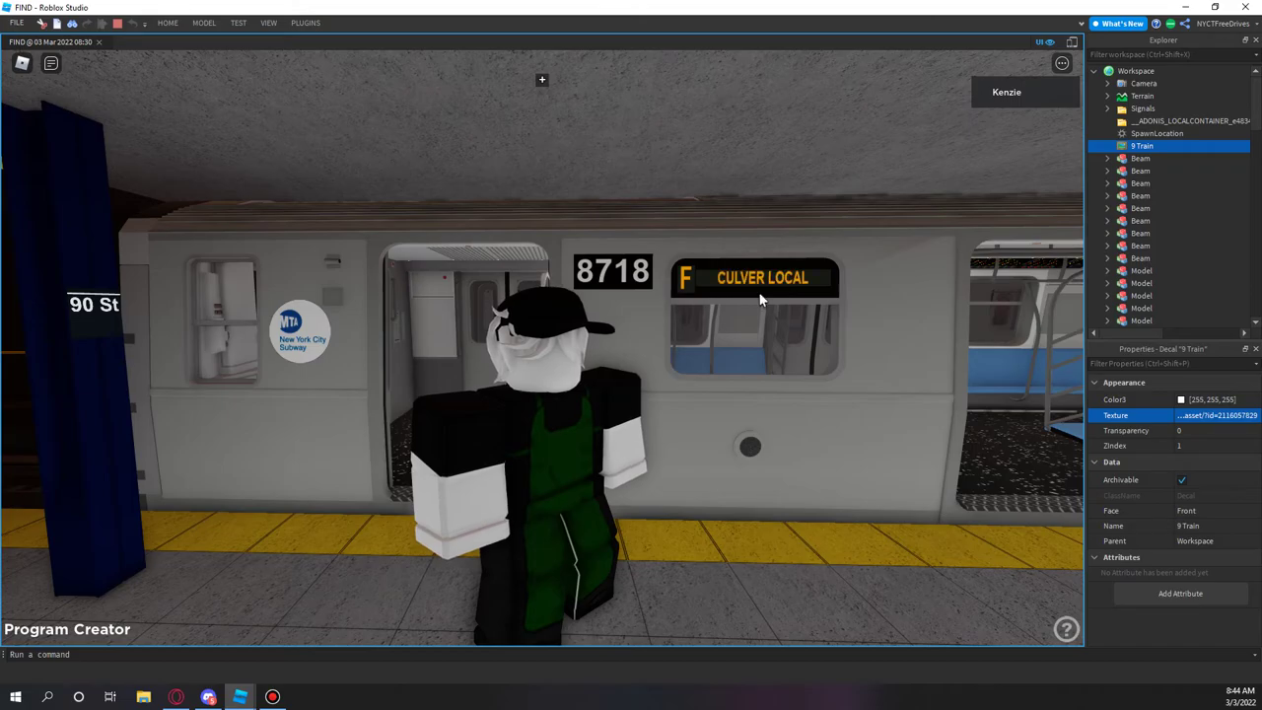
{"action": "key", "text": "d"}
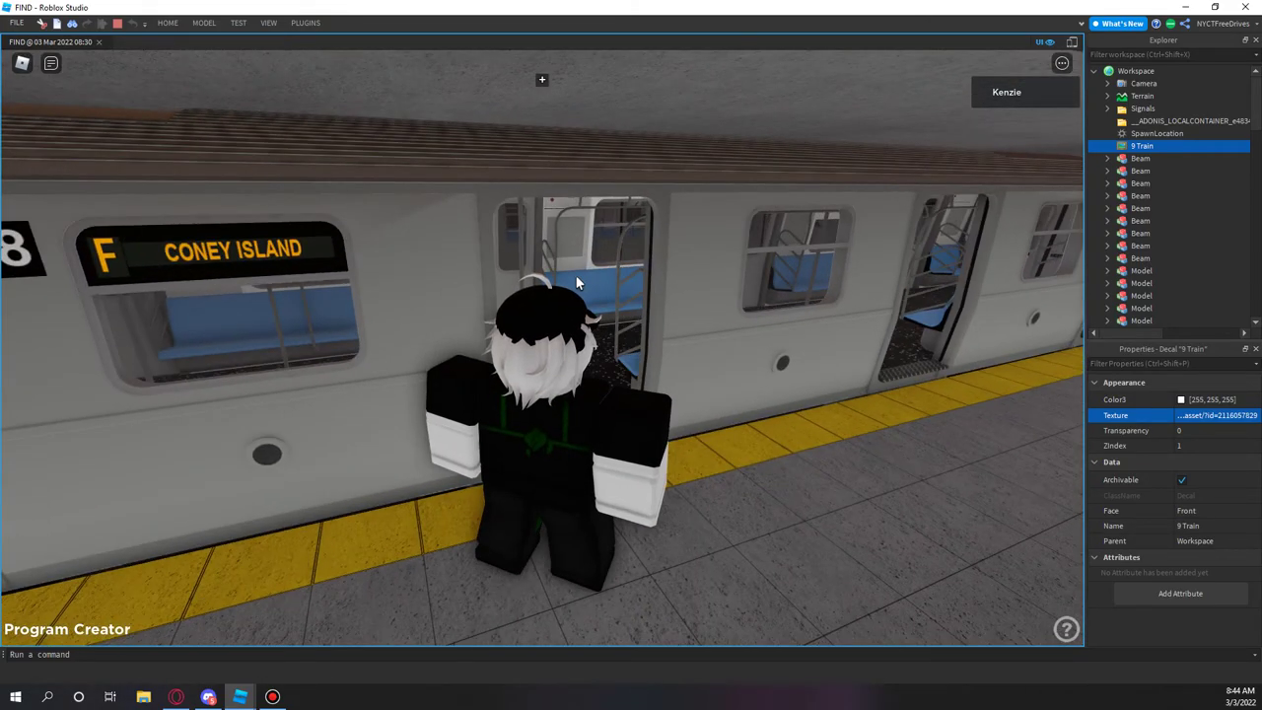
{"action": "key", "text": "a"}
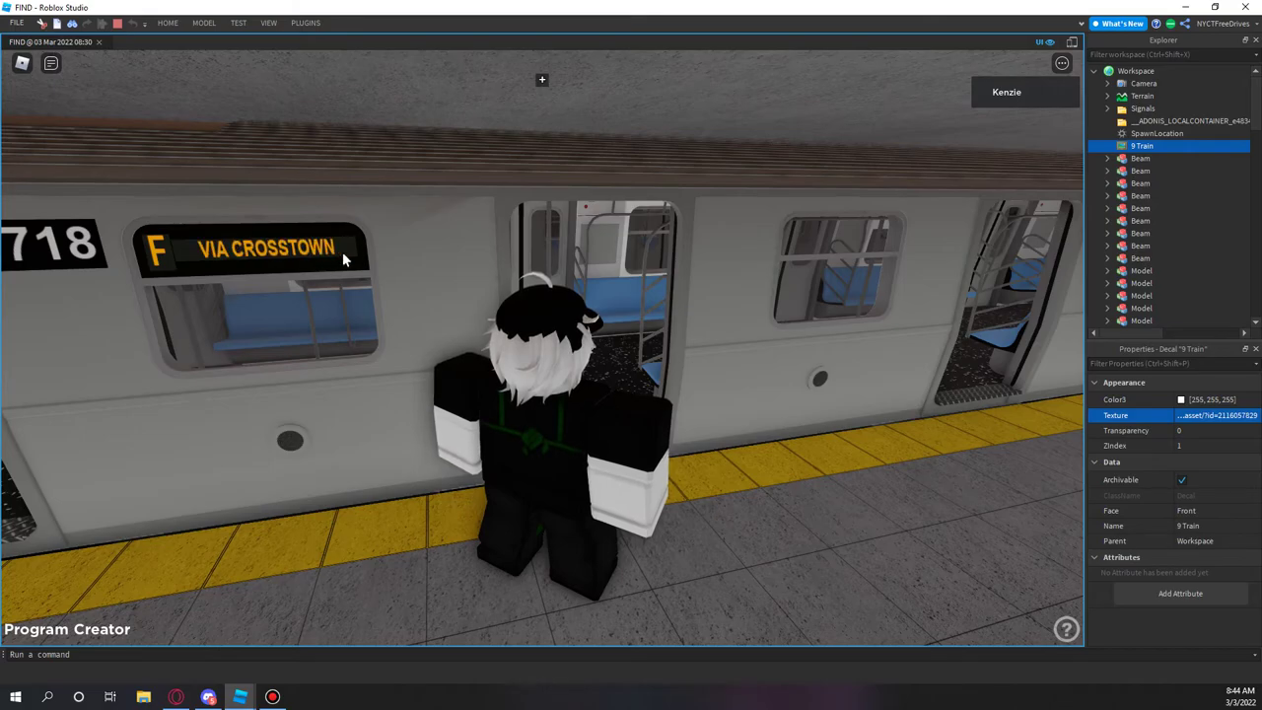
{"action": "key", "text": "w"}
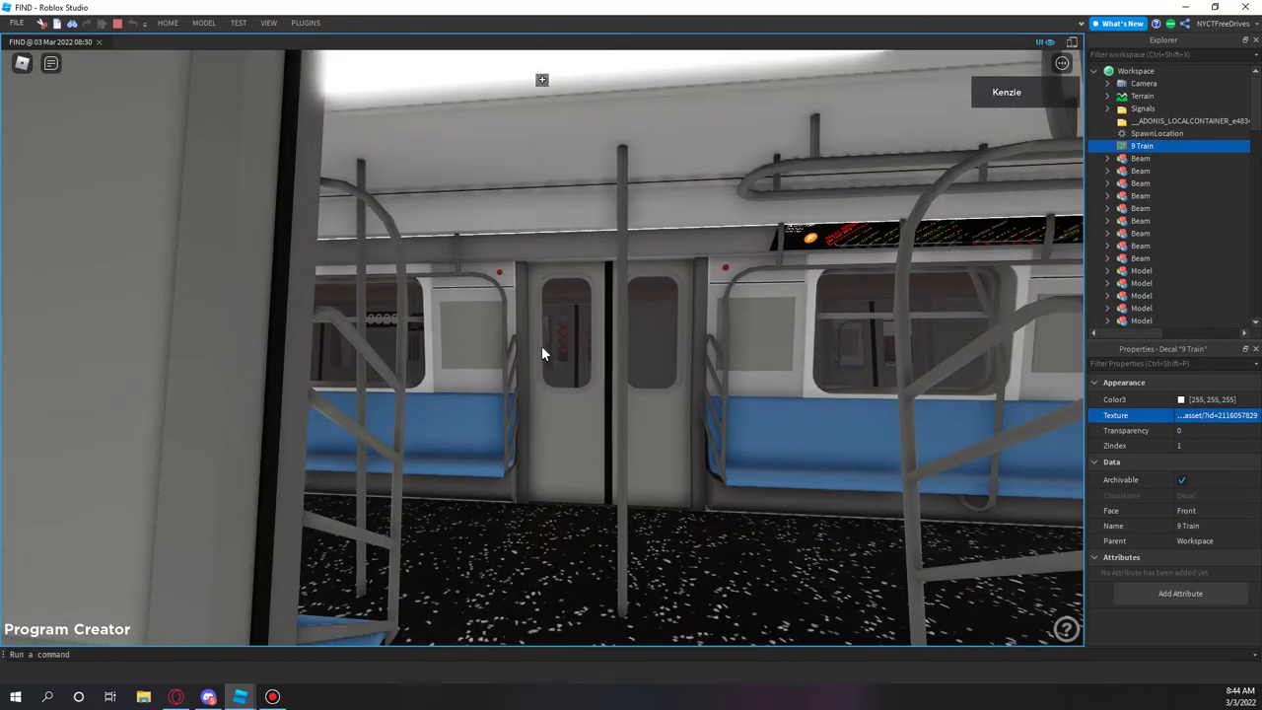
{"action": "right_click_drag", "start_coordinate": [542, 347], "coordinate": [541, 353]}
{"action": "right_click_drag", "start_coordinate": [542, 79], "coordinate": [541, 79]}
{"action": "key", "text": "w"}
{"action": "key", "text": "s"}
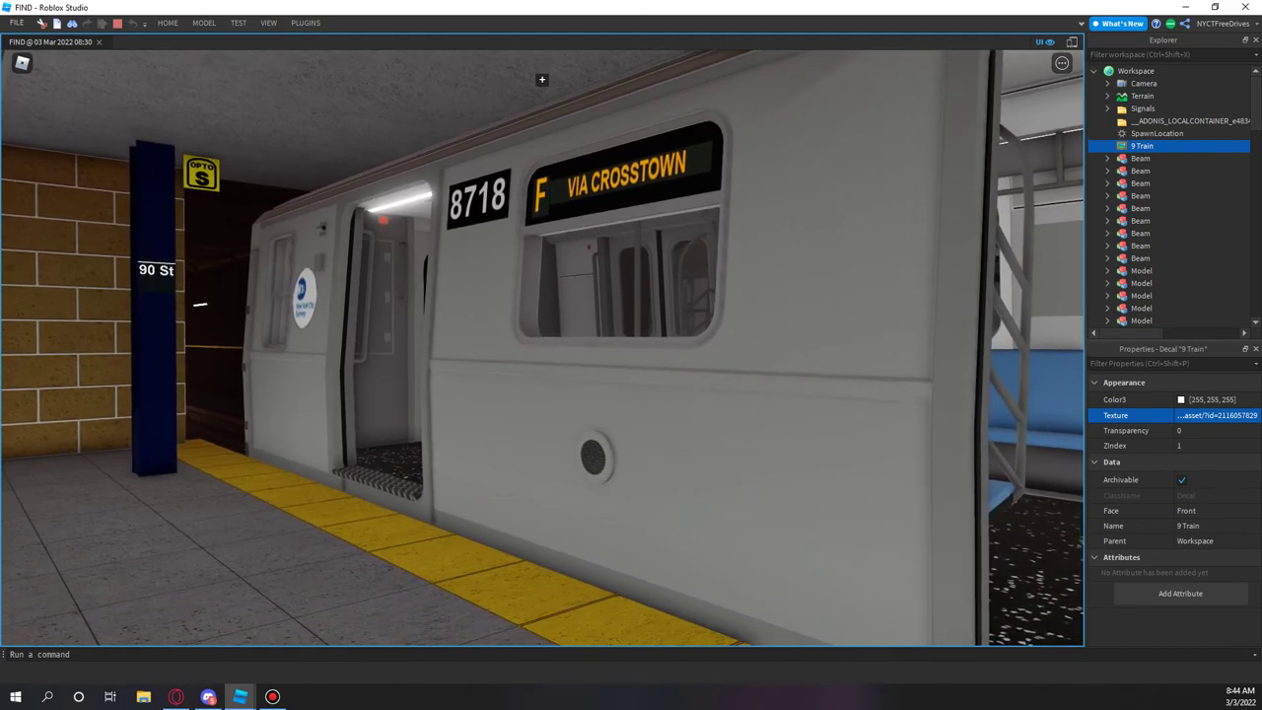